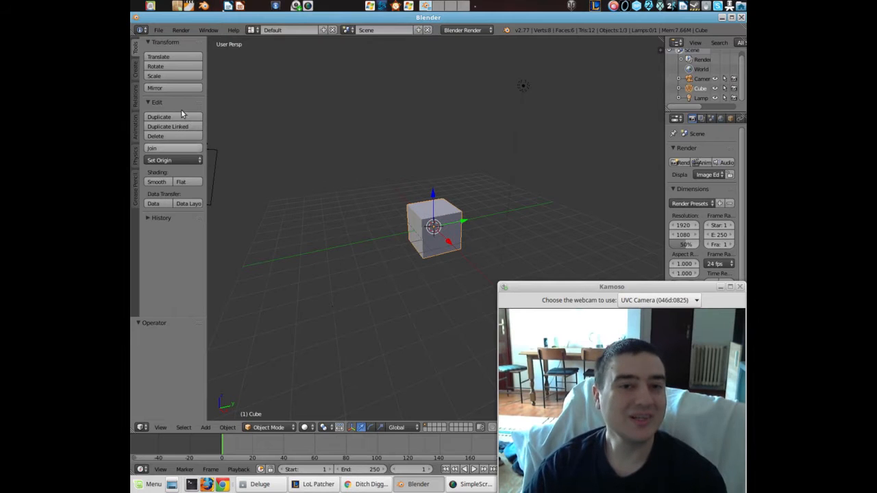
Step: Disable Zoom To Mouse Position in the interface preferences, save the user settings and close the preferences
click(159, 30)
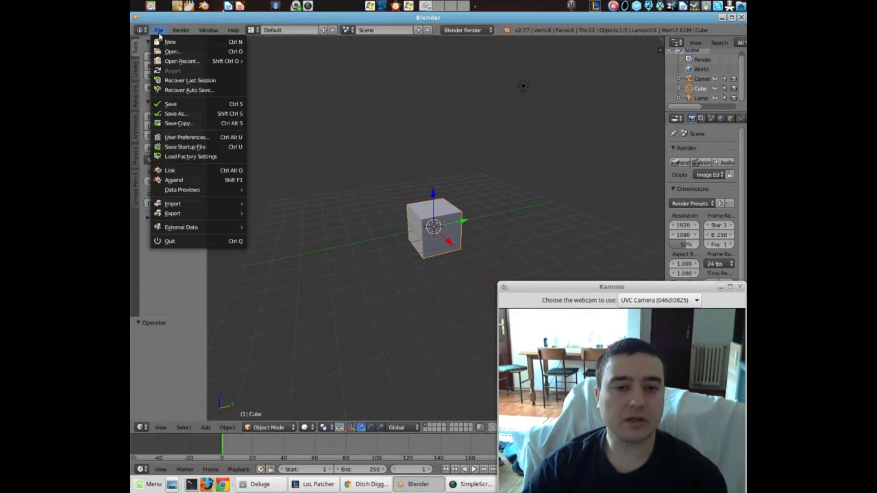
click(177, 140)
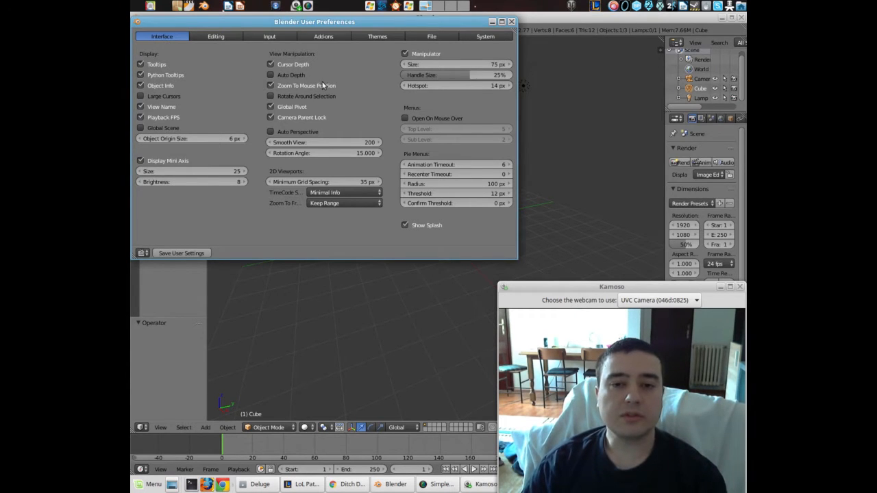
click(273, 86)
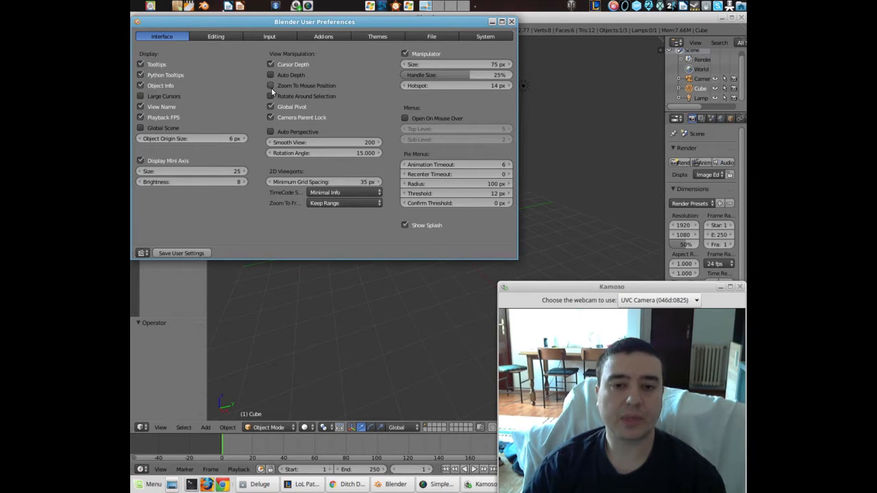
click(179, 253)
click(511, 21)
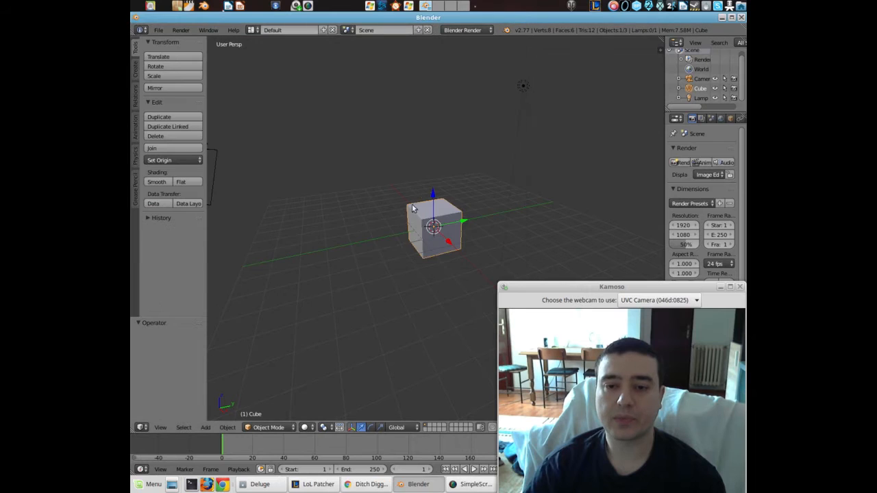
Step: Zoom and orbit around the cube to test the view navigation with Zoom To Mouse Position disabled
scroll(417, 234, up, 5)
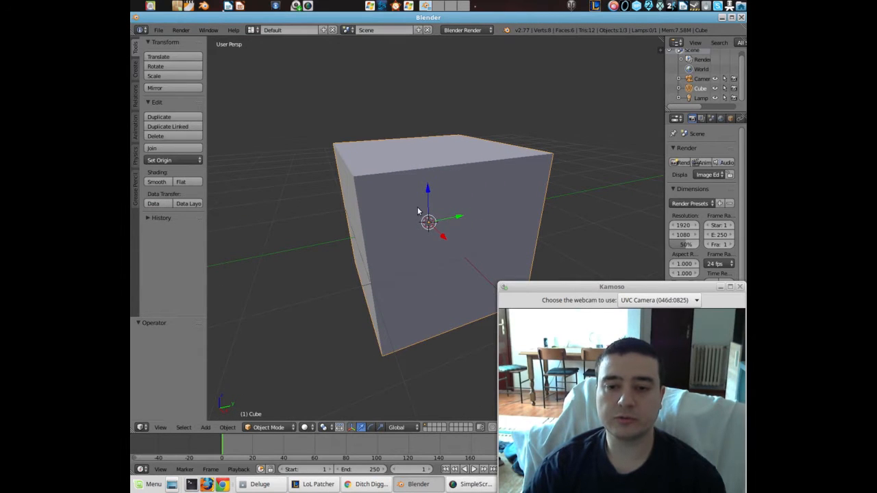
middle_drag(353, 240, 311, 257)
scroll(395, 239, down, 4)
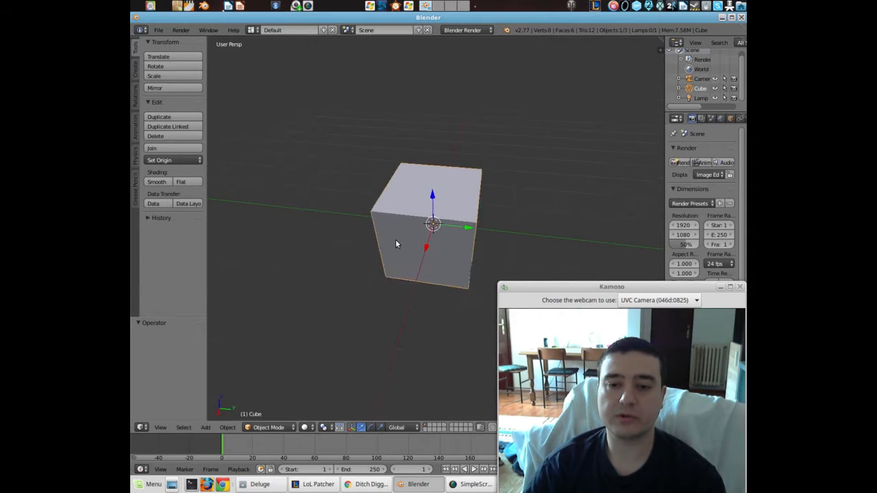
scroll(395, 241, down, 2)
middle_drag(373, 239, 424, 222)
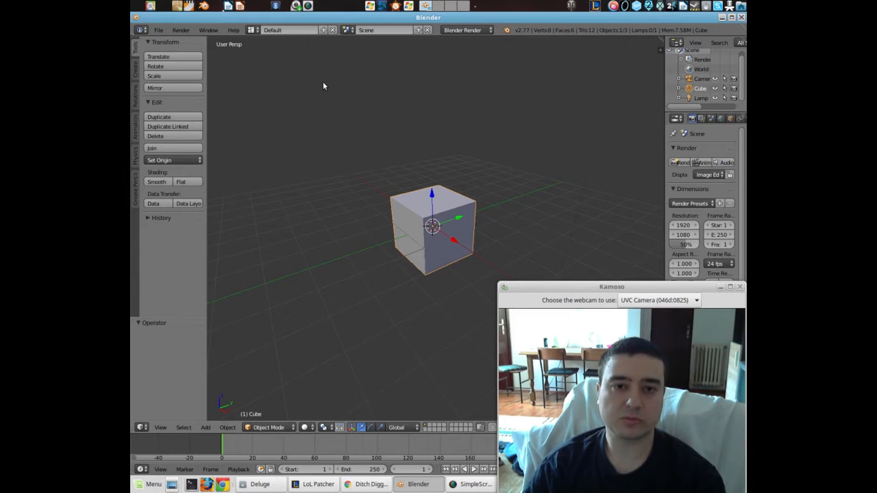
Step: Re-enable Zoom To Mouse Position in the interface preferences and close the preferences
click(157, 32)
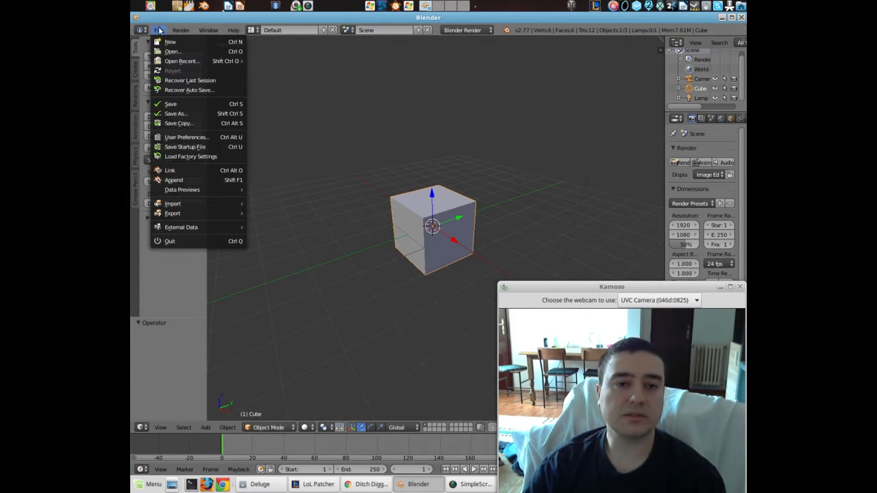
click(187, 137)
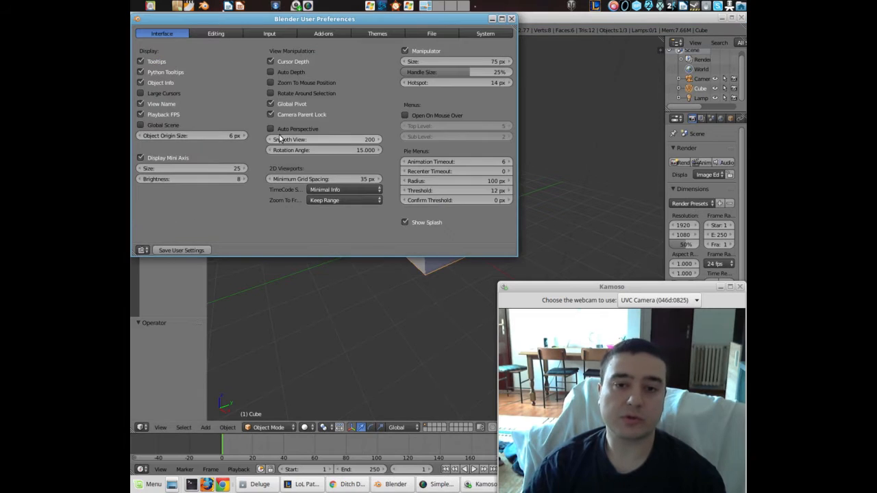
click(271, 83)
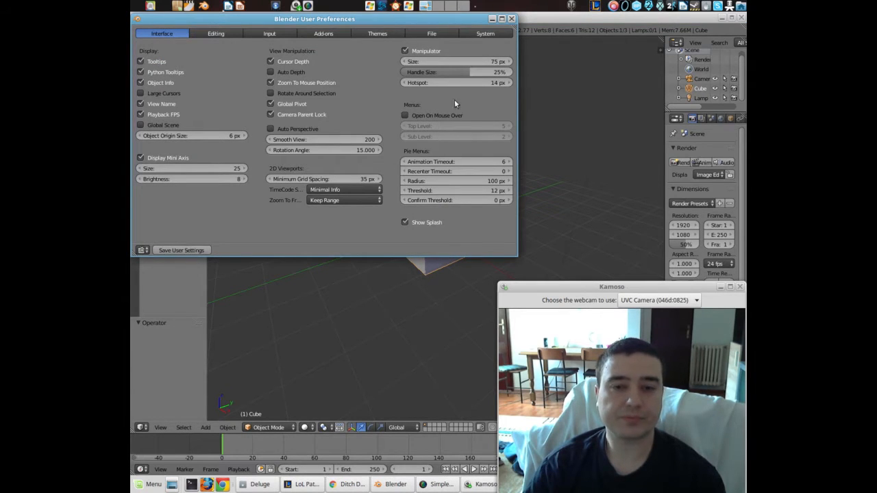
click(512, 19)
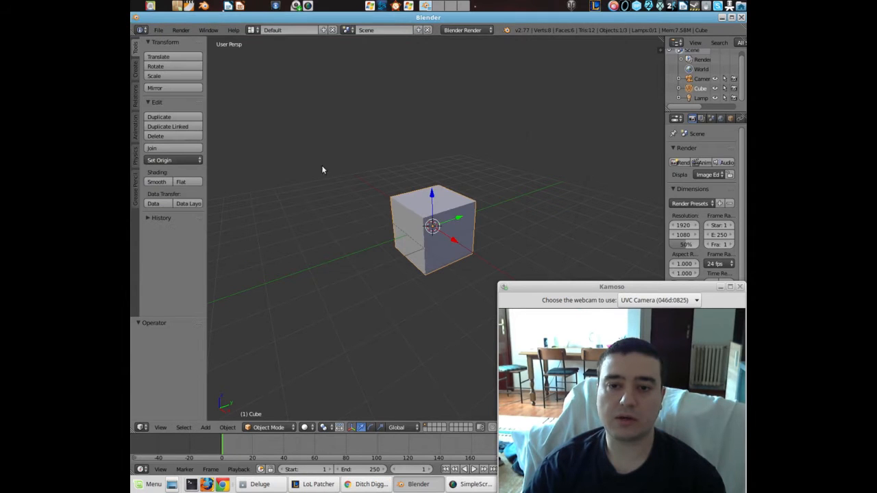
Step: Zoom in and out at several points beside and on the cube to test zooming towards the pointer
scroll(308, 191, up, 5)
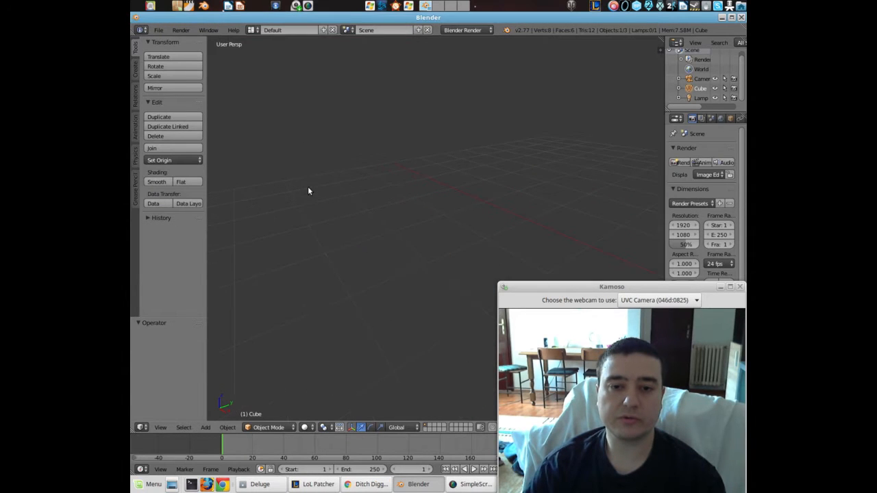
scroll(308, 191, down, 7)
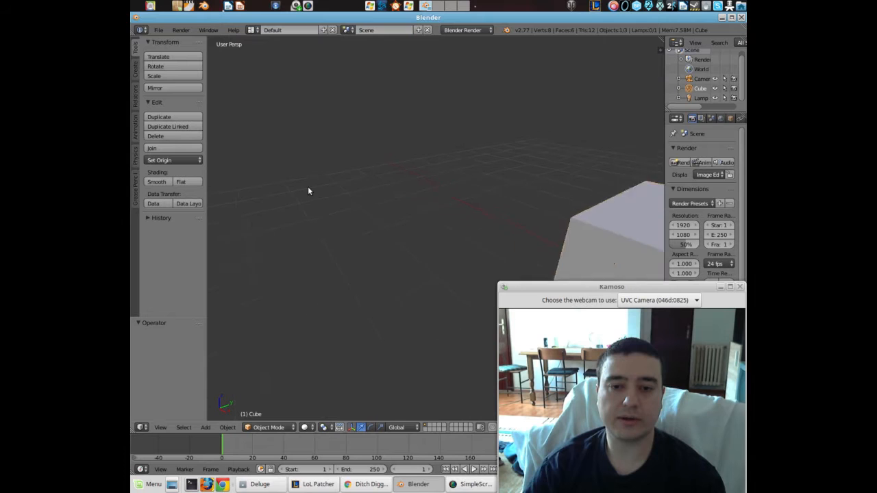
scroll(308, 191, up, 2)
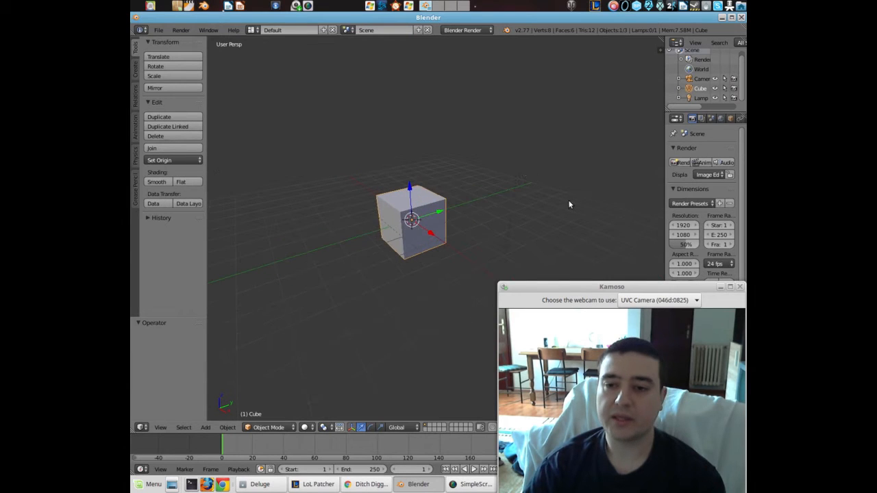
scroll(569, 204, up, 5)
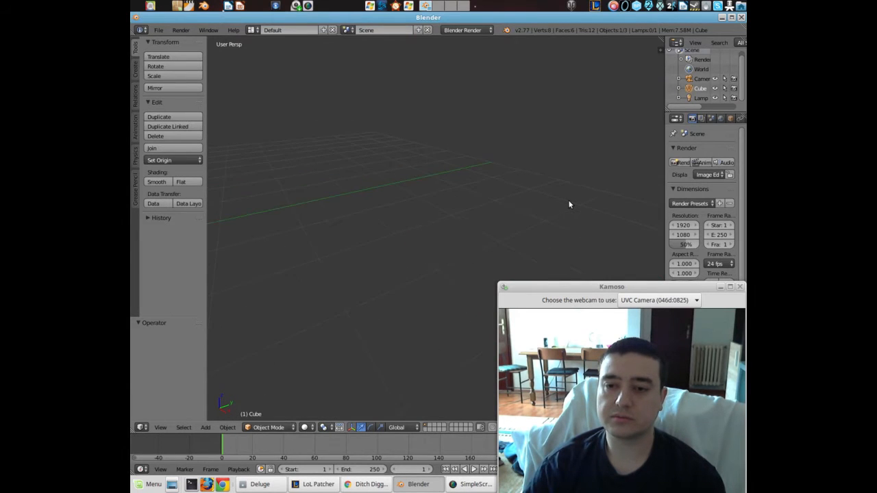
scroll(567, 204, down, 5)
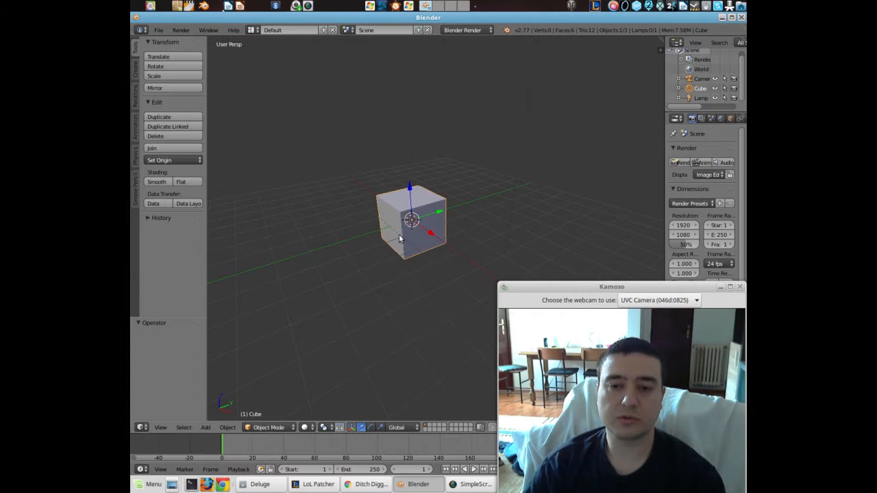
scroll(398, 234, up, 3)
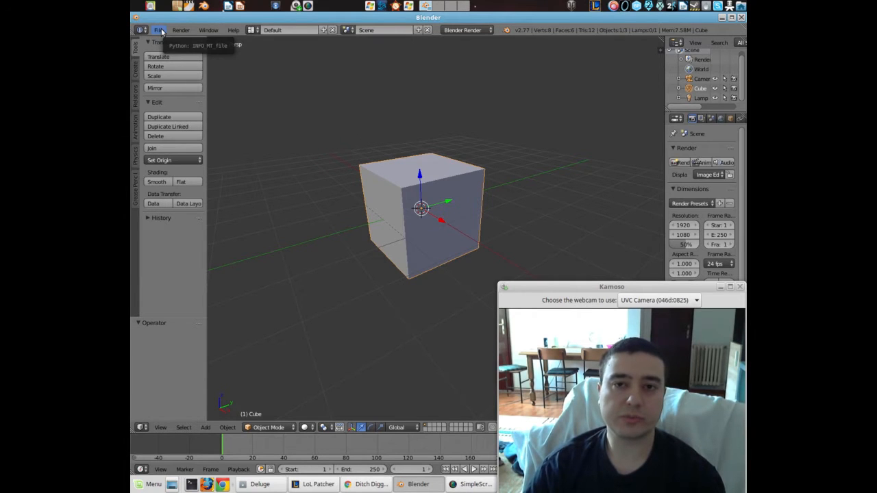
Step: Set the default interpolation for new F-Curves to Linear in the editing preferences
click(159, 30)
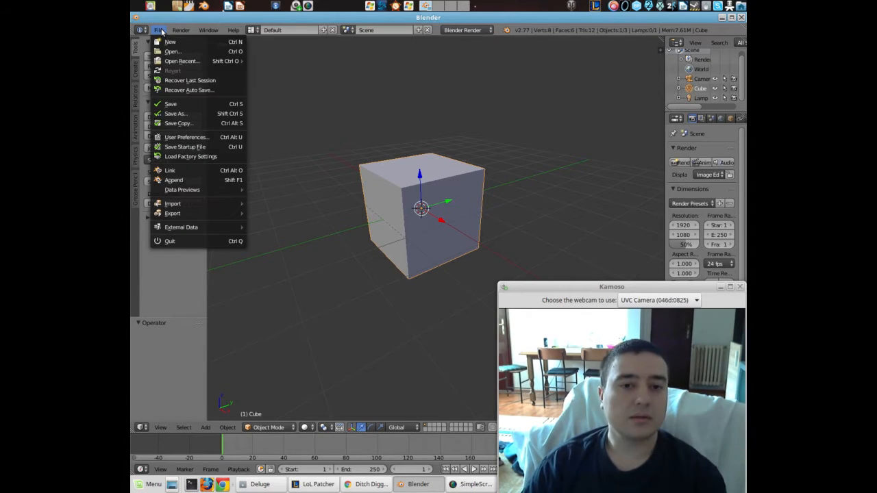
click(182, 138)
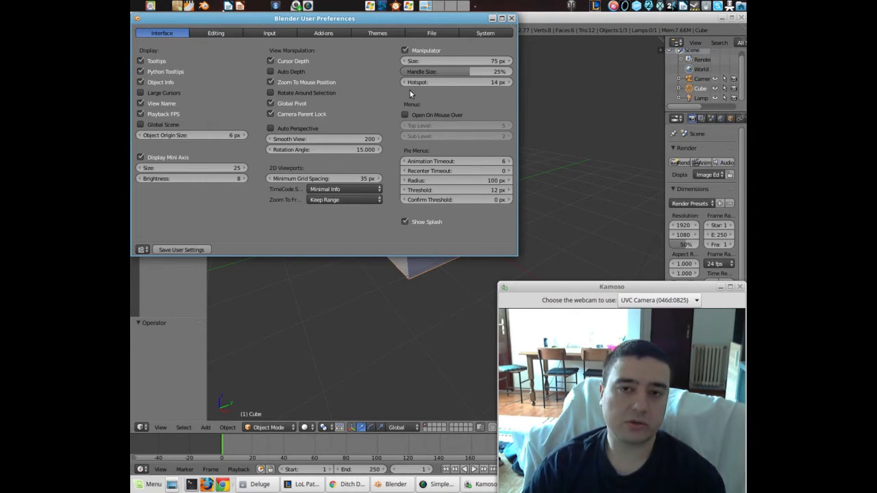
click(201, 33)
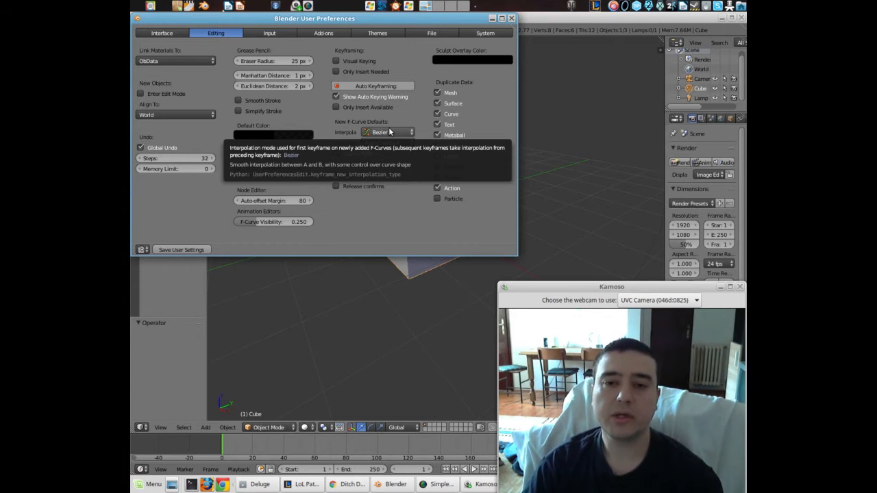
click(389, 131)
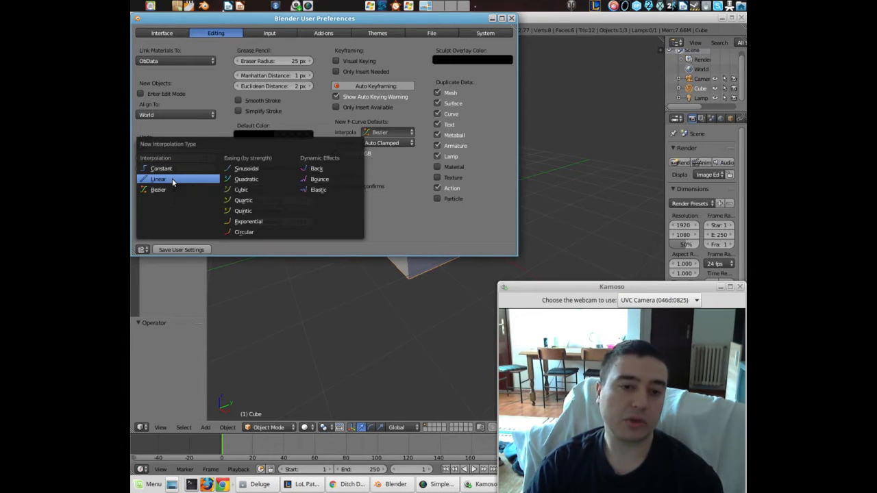
click(172, 179)
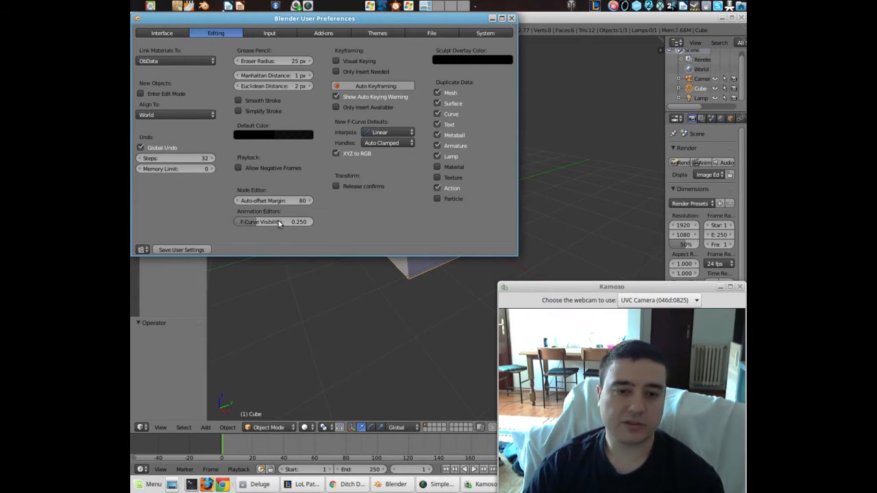
Step: Set the number of global undo steps to 10 in the editing preferences
click(182, 160)
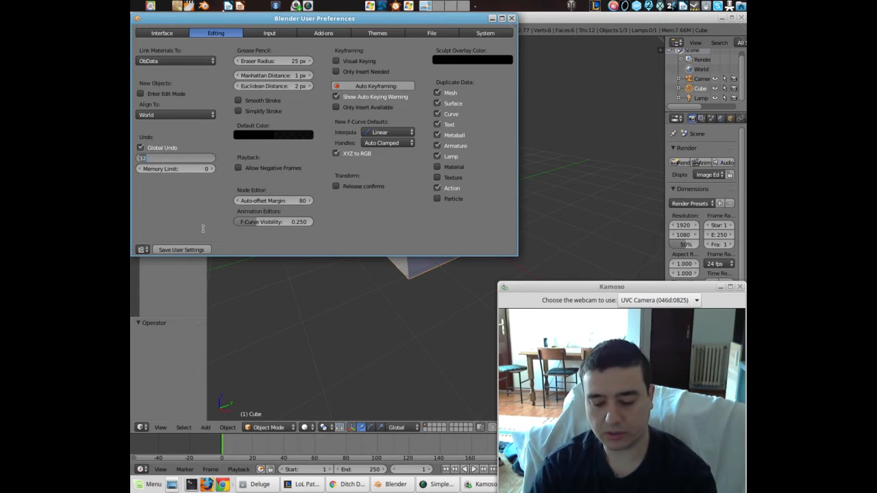
text(10)
key(Return)
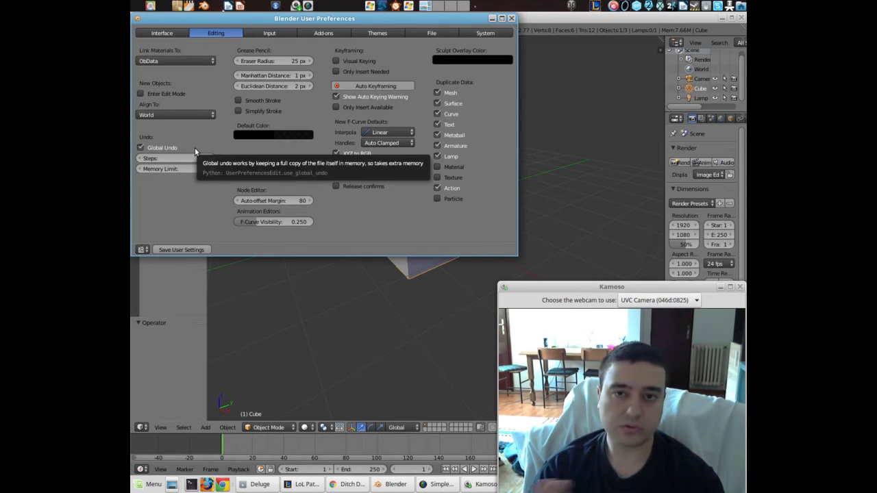
click(169, 115)
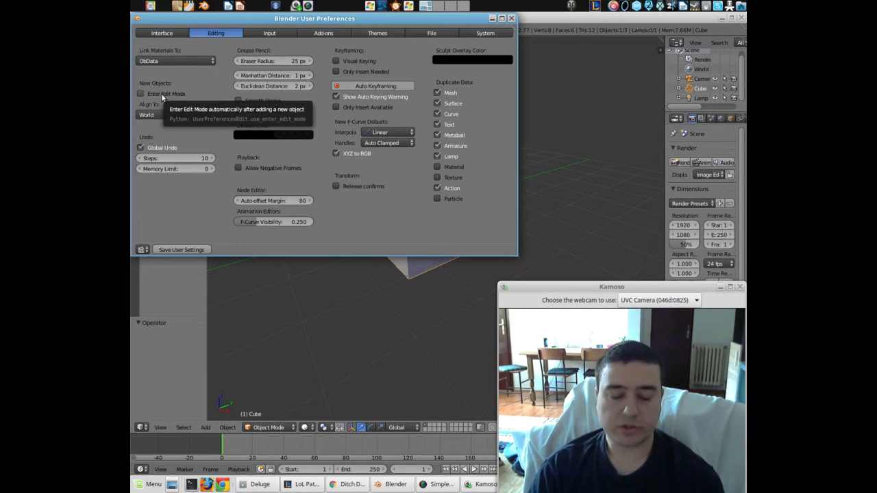
Step: Switch the cube to Edit Mode and add a second cube mesh inside the same object
click(268, 427)
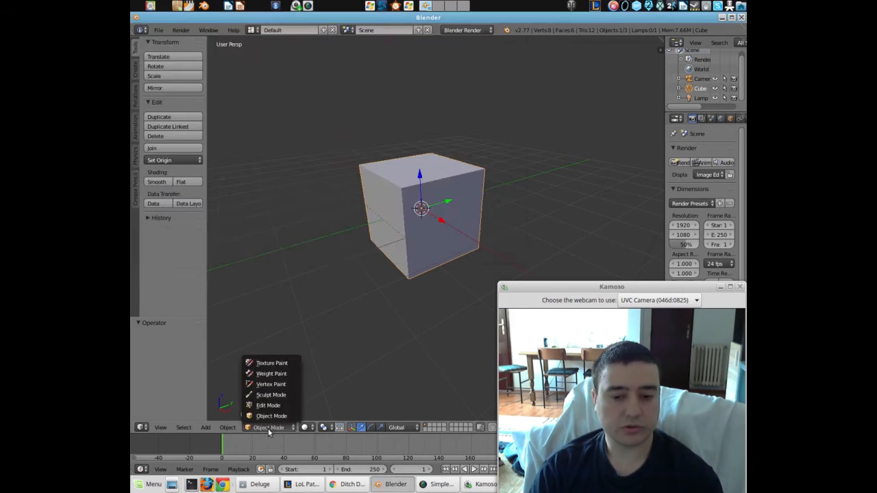
click(269, 406)
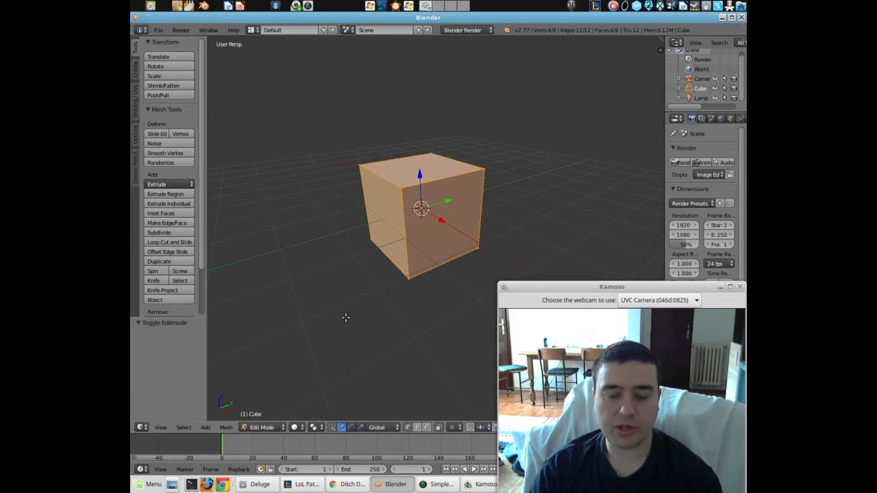
scroll(342, 317, down, 1)
key(space)
mouse_move(335, 317)
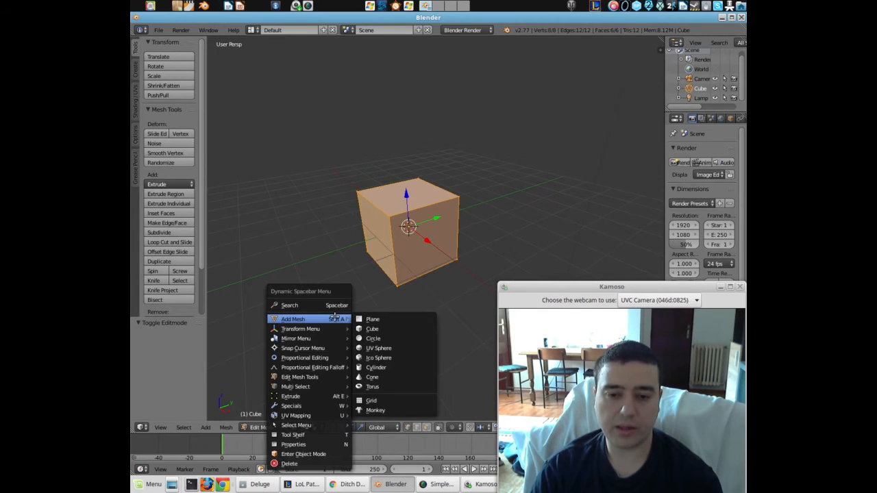
click(370, 327)
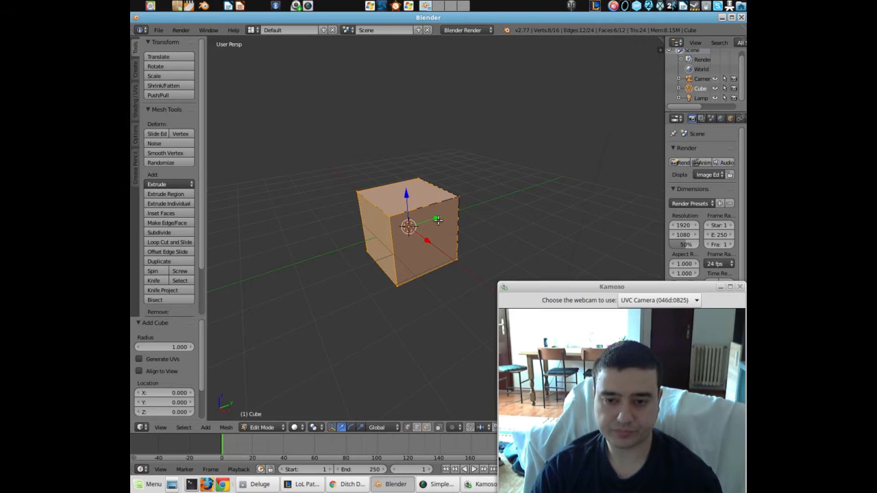
Step: Move the added cube mesh about -2.49 units along the Y axis, clear of the original cube
key(g)
key(y)
click(400, 308)
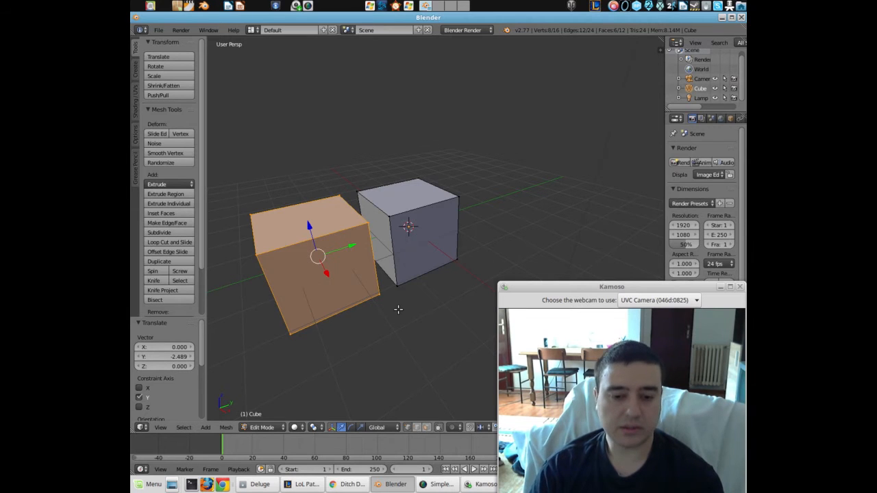
Step: Return to Object Mode and move the combined two-cube object about 1.18 units along the Y axis
click(264, 427)
click(267, 414)
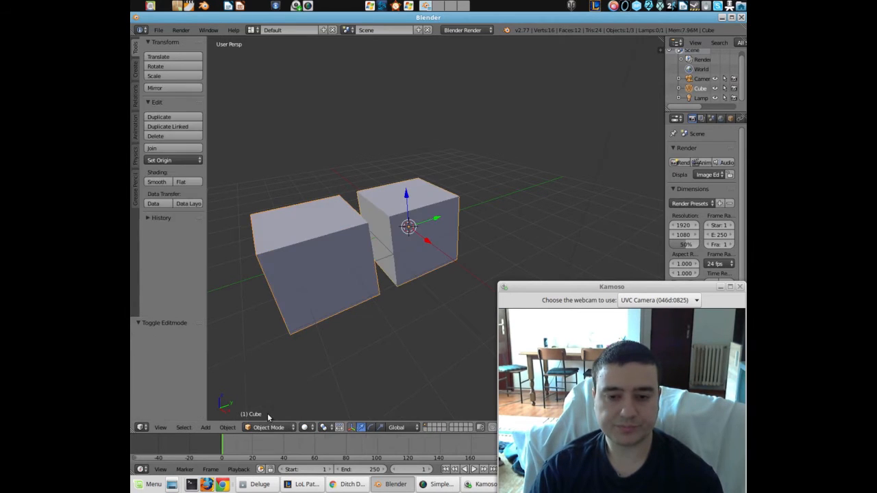
drag(439, 220, 468, 225)
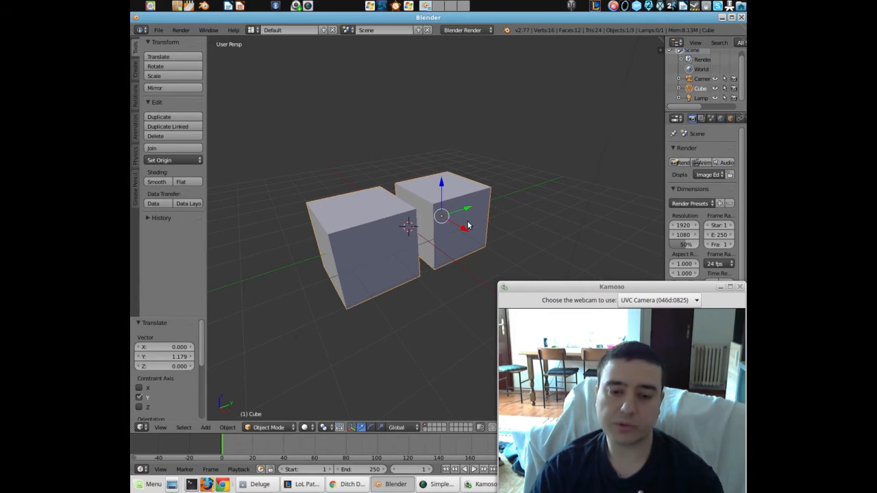
Step: Add a new cube as a separate object in Object Mode
key(space)
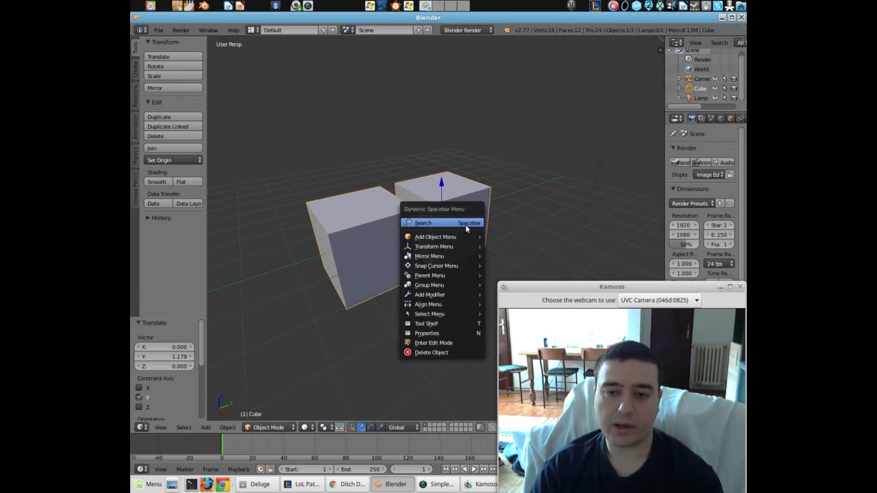
mouse_move(463, 237)
mouse_move(507, 237)
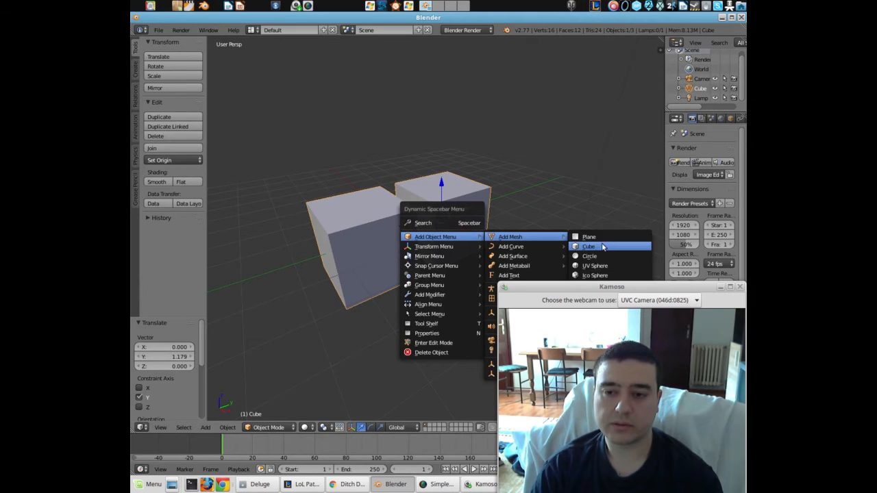
click(589, 246)
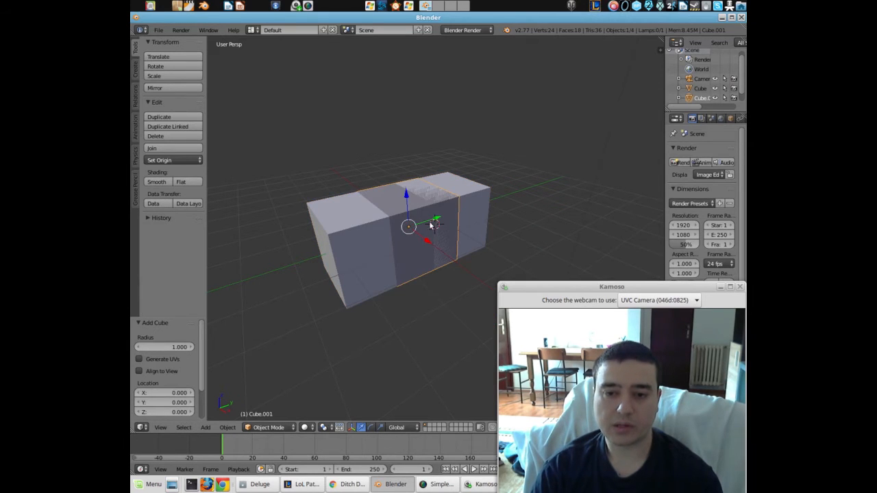
Step: Raise the new cube above the two-cube object, move it about 3.38 units along the Y axis, and reselect the two-cube object
key(g)
drag(350, 249, 300, 274)
drag(259, 245, 244, 111)
drag(267, 146, 445, 138)
right_click(333, 237)
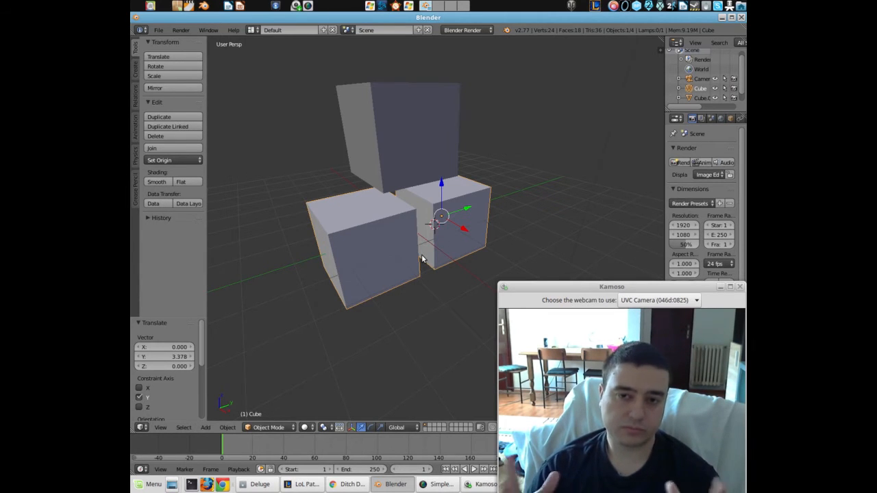
Step: Open the editing user preferences and set new materials to link to ObData
click(158, 29)
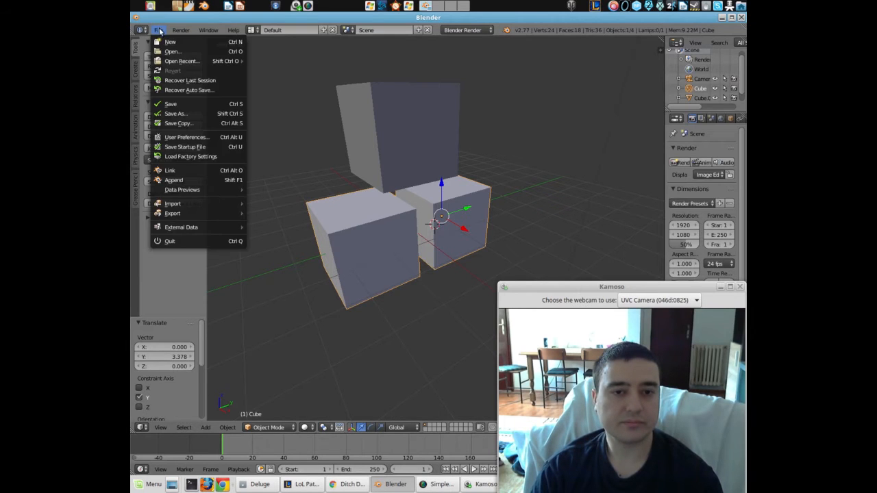
click(178, 135)
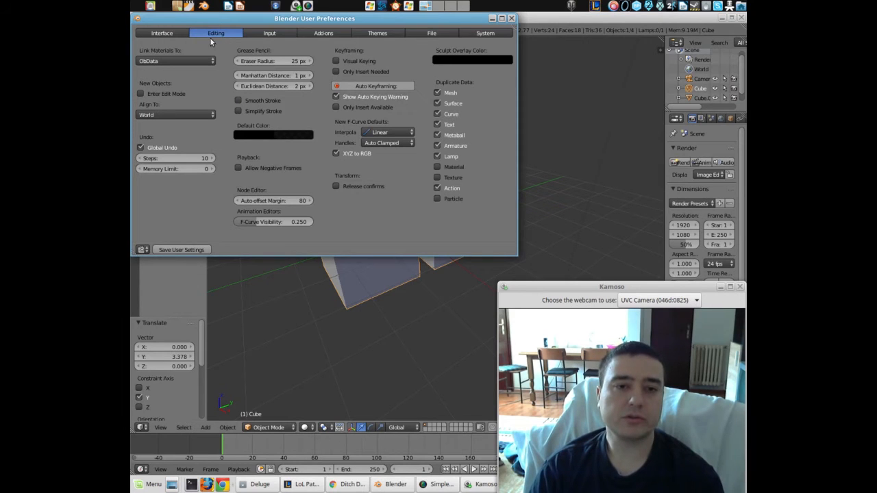
click(145, 64)
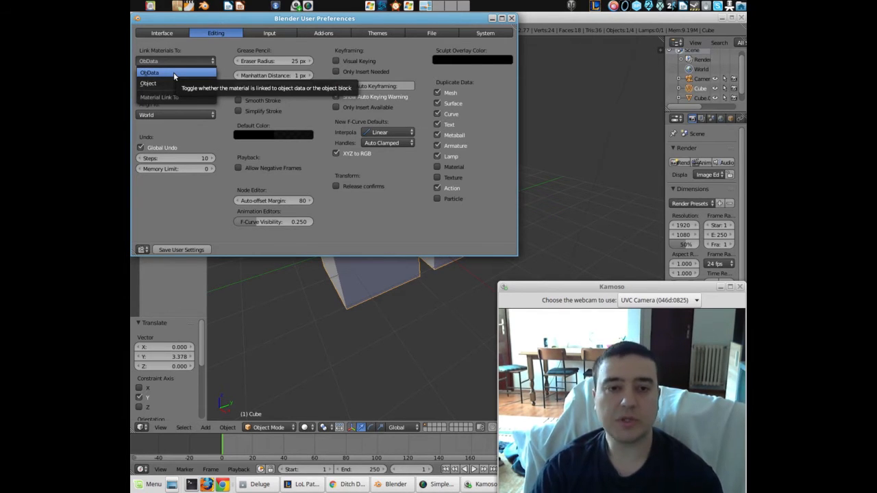
click(173, 72)
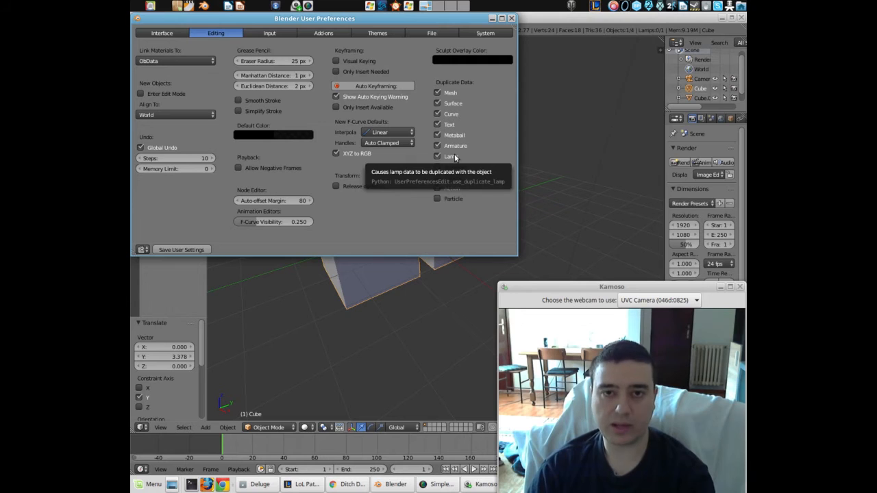
Step: Leave the preferences, select the lamp in the 3D view, and search the available commands for "dupl"
click(410, 335)
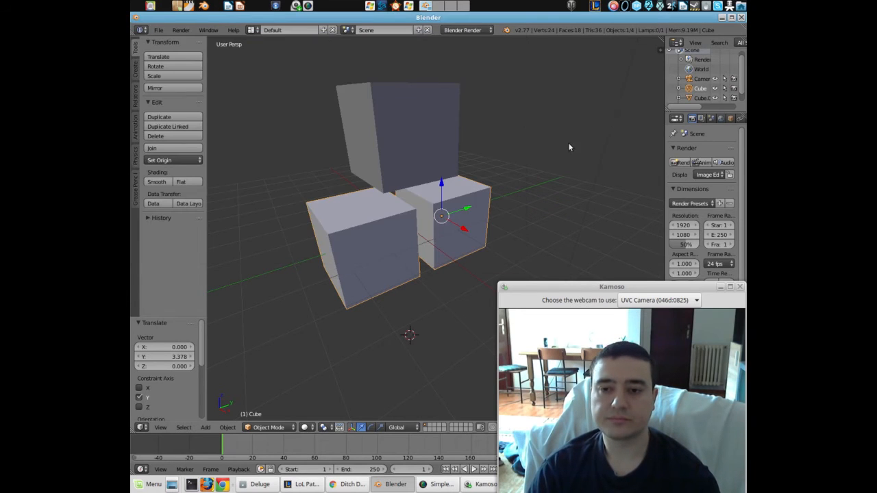
scroll(495, 176, down, 5)
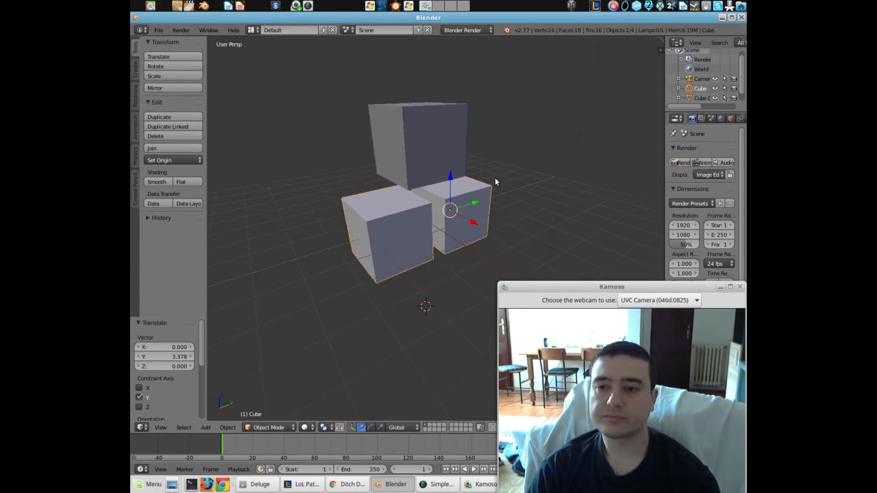
scroll(528, 122, up, 3)
right_click(528, 121)
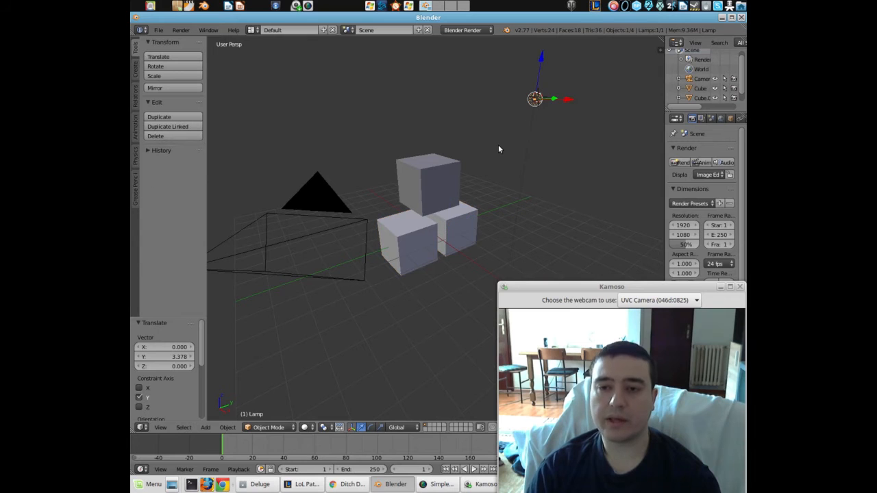
key(space)
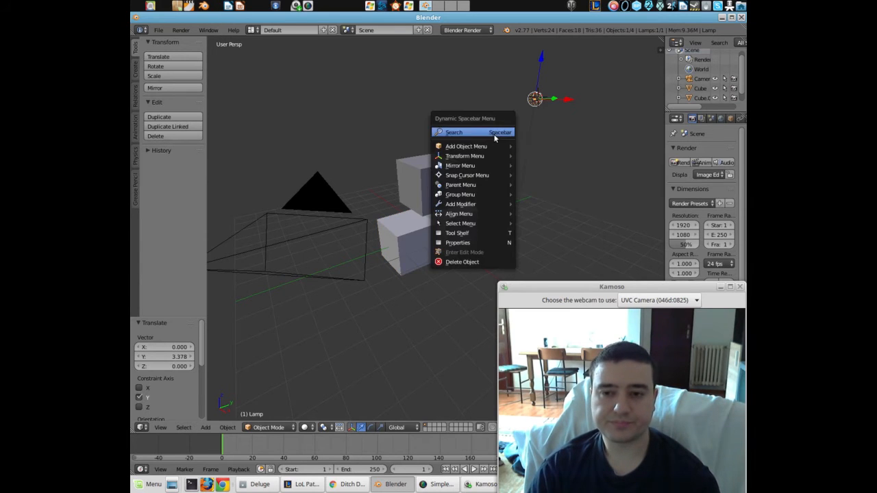
click(494, 132)
text(dupl)
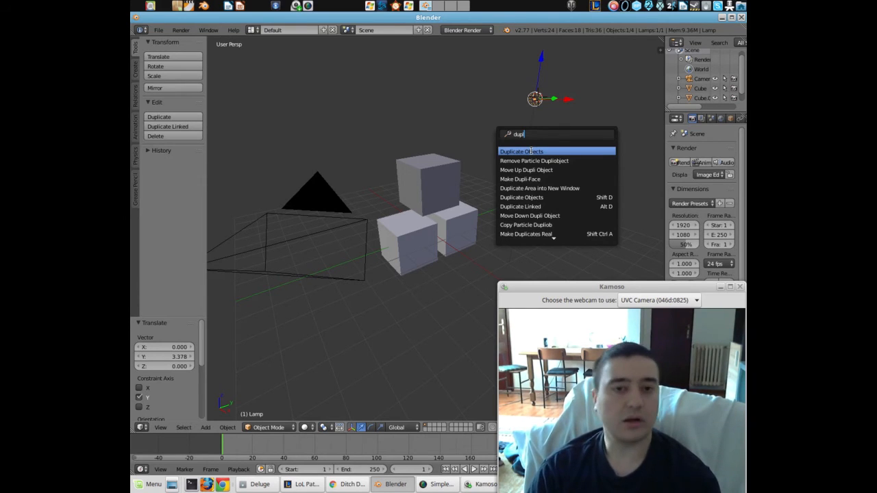
Step: Reopen the user preferences and examine the Duplicate Data options for lamp, material and texture
click(158, 30)
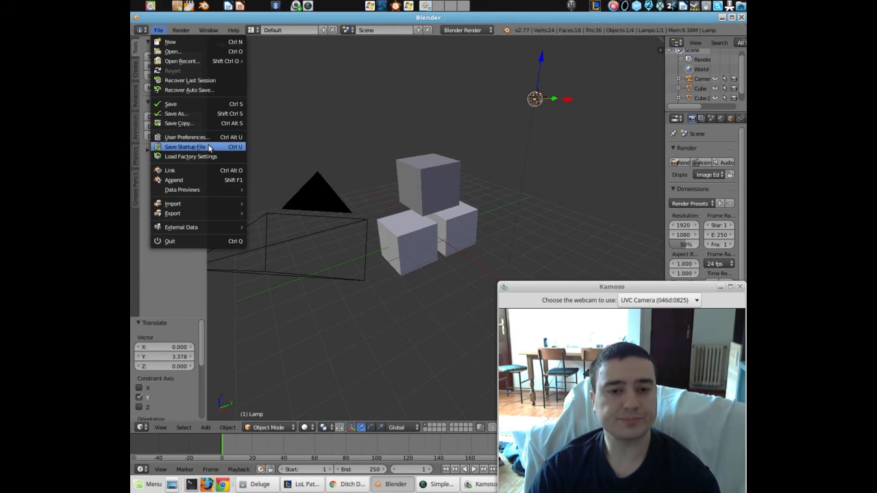
click(186, 137)
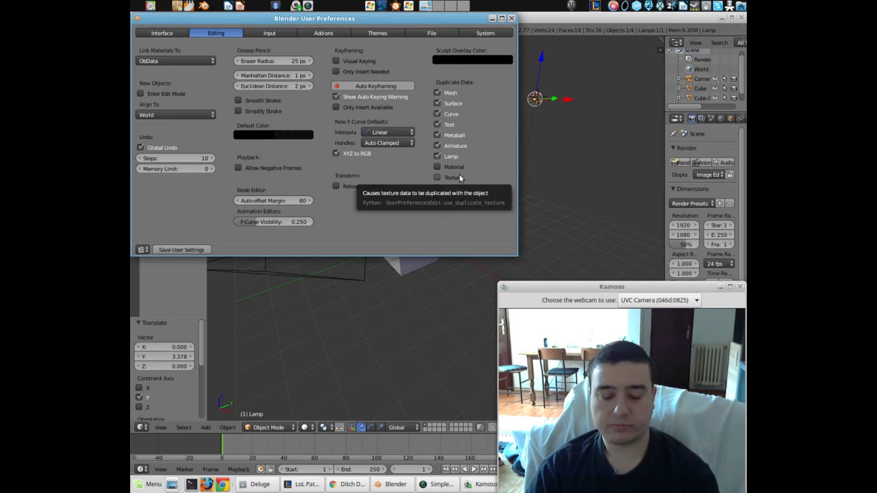
click(407, 282)
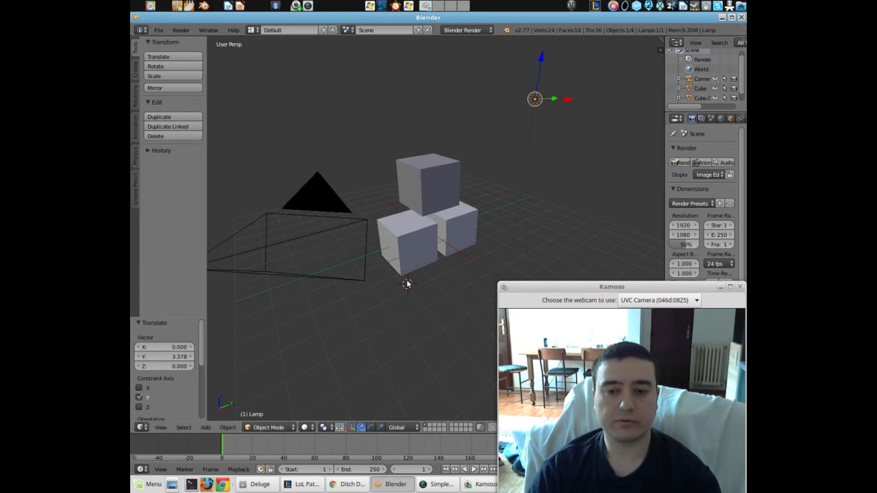
Step: Give the upper cube a new material with a pinkish-red diffuse color
right_click(420, 172)
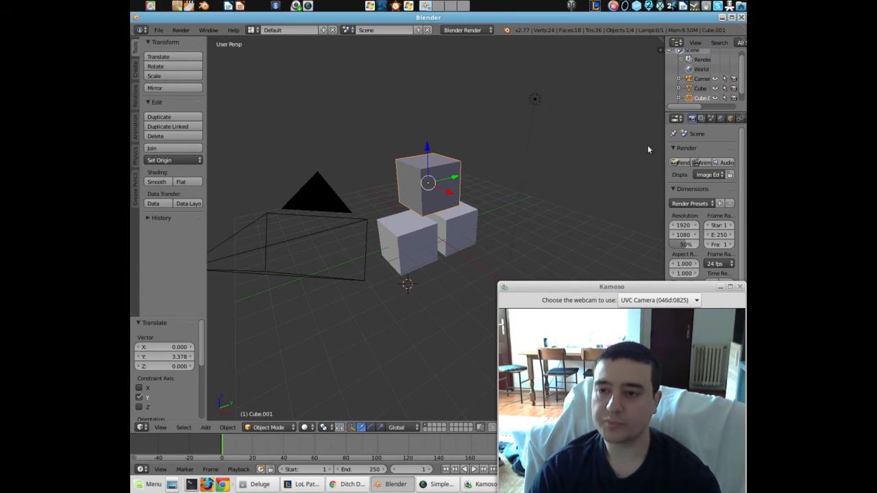
drag(664, 117, 527, 124)
click(631, 119)
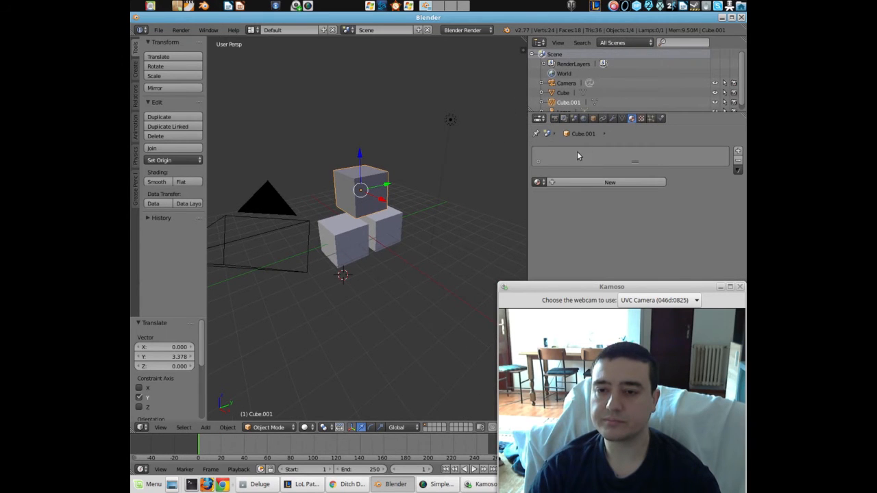
click(572, 182)
scroll(623, 199, down, 5)
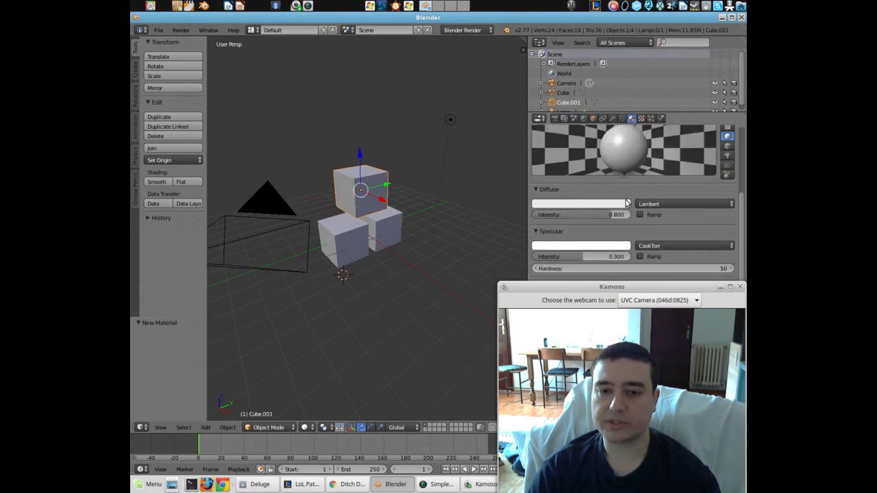
scroll(626, 200, down, 2)
click(595, 163)
click(584, 93)
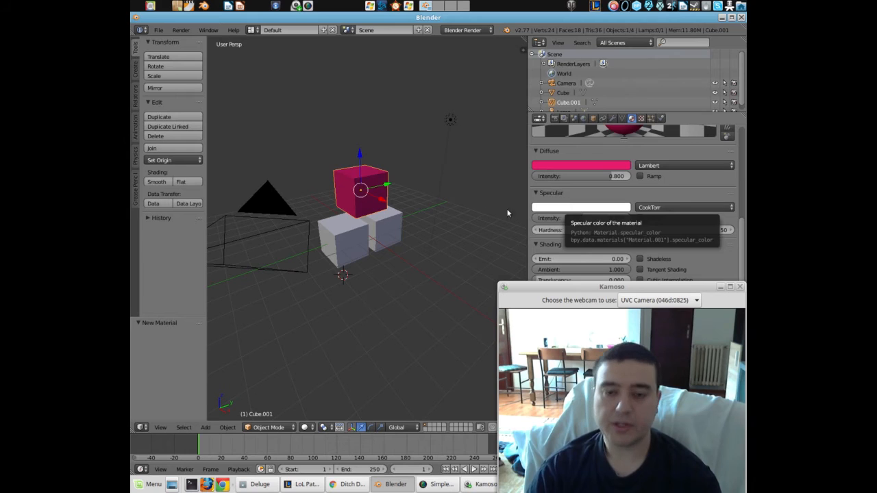
key(space)
click(375, 178)
text(dup)
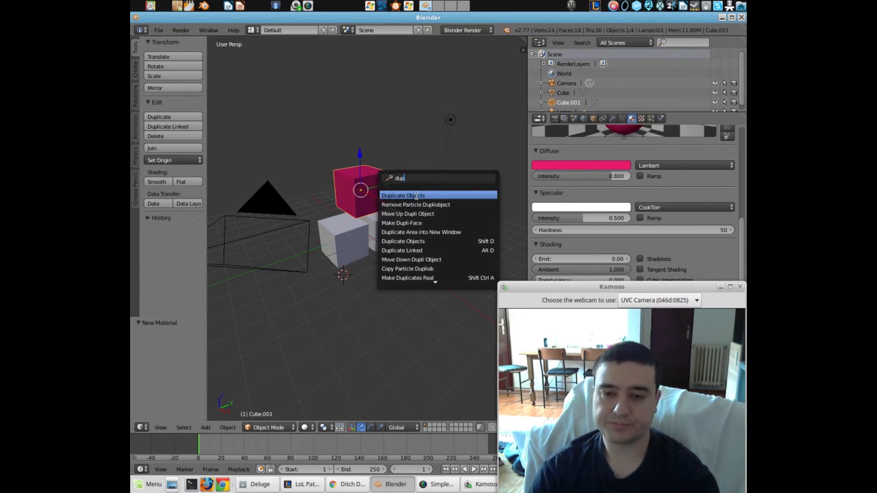
key(Down)
click(400, 196)
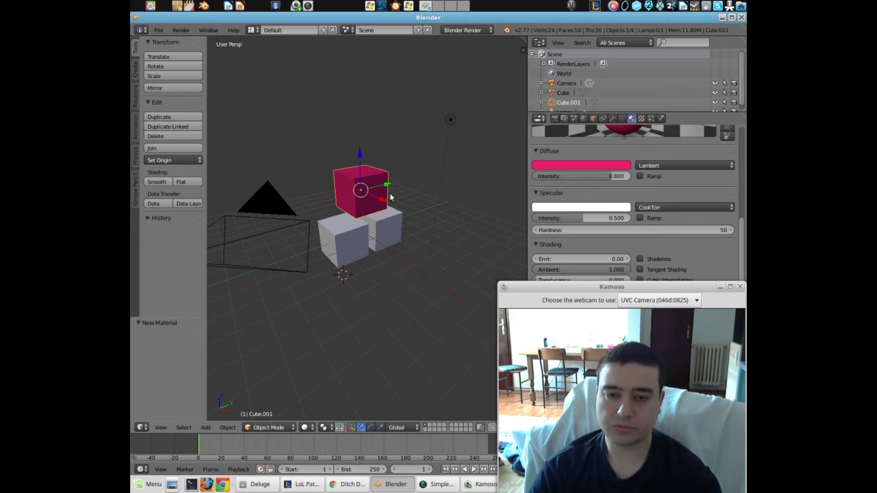
Step: Duplicate the pinkish-red cube with Duplicate Objects and place the copy about 0.34, 2.92 and 2.58 units away in X, Y and Z
key(space)
click(387, 189)
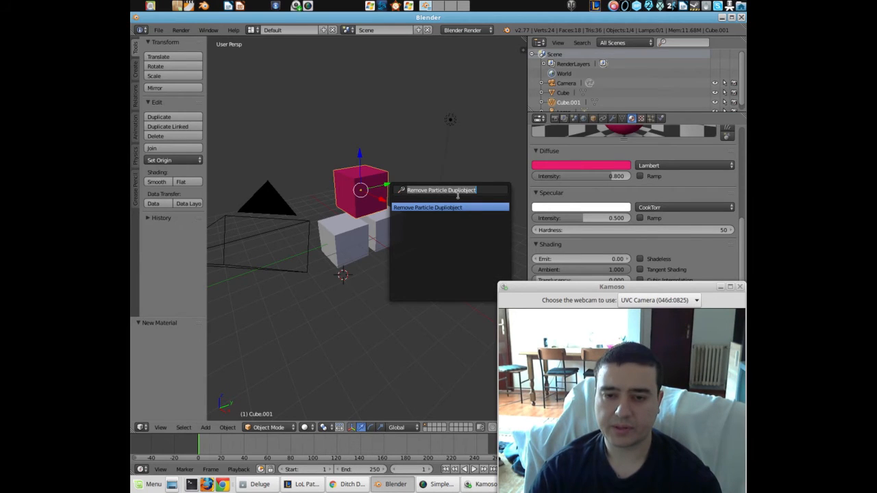
key(BackSpace)
text(dup)
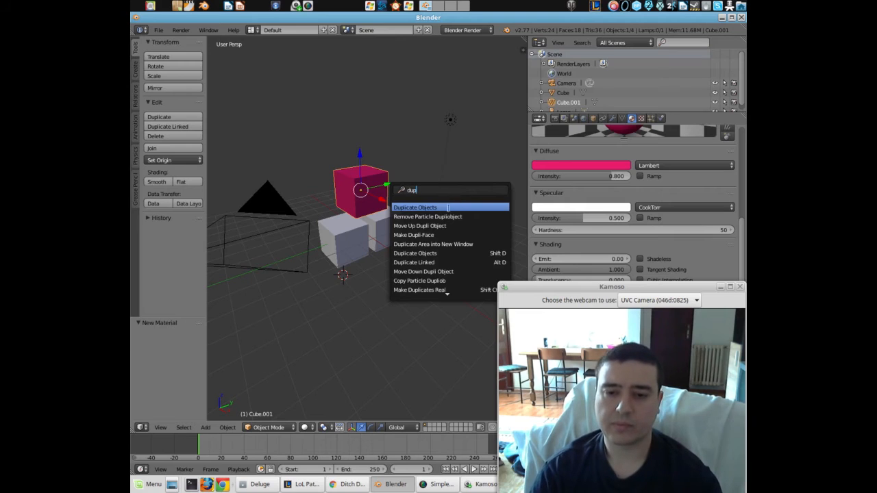
click(450, 253)
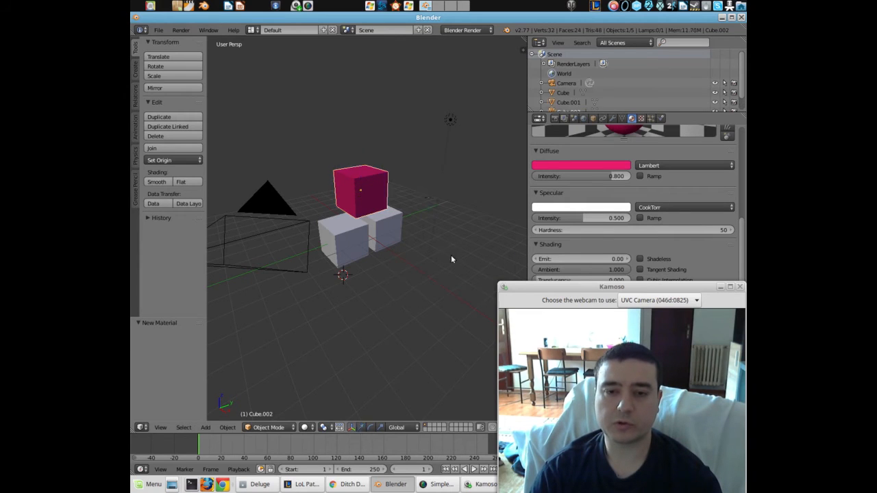
click(500, 201)
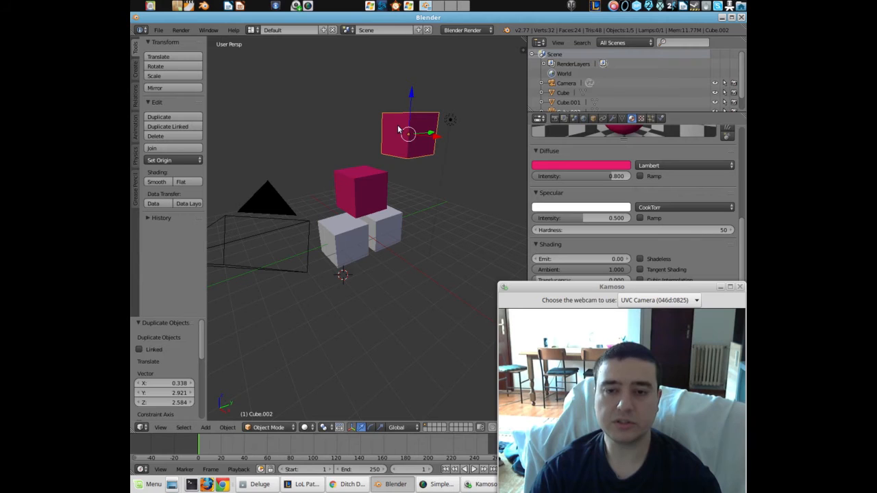
Step: Compare the materials of both red cubes and change the original cube's diffuse color to a lighter pinkish red
right_click(365, 185)
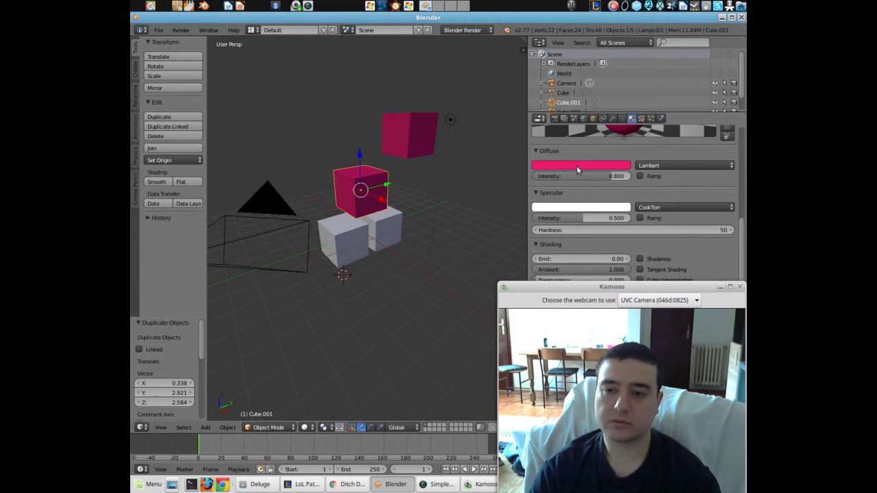
right_click(399, 147)
right_click(356, 196)
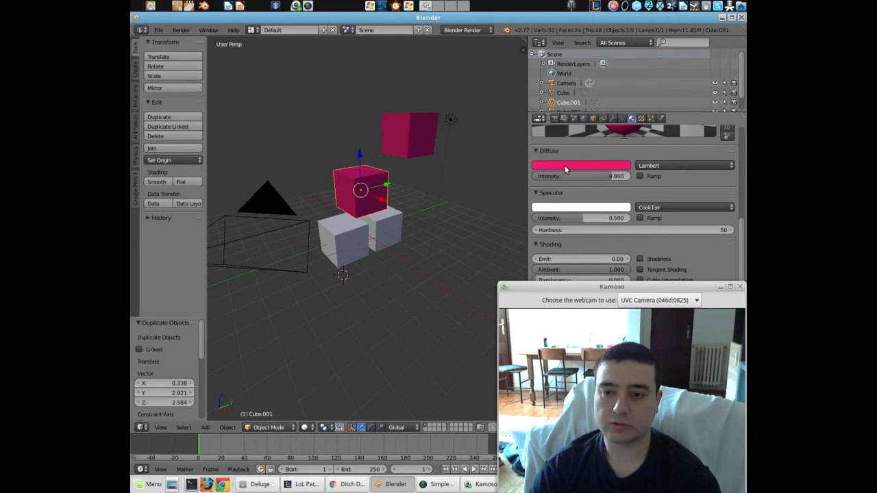
click(570, 169)
mouse_move(585, 101)
mouse_down()
mouse_move(571, 77)
mouse_move(559, 74)
mouse_move(586, 69)
mouse_move(578, 94)
mouse_up()
Step: Select the duplicated cube and change its material's diffuse color to light green
right_click(415, 128)
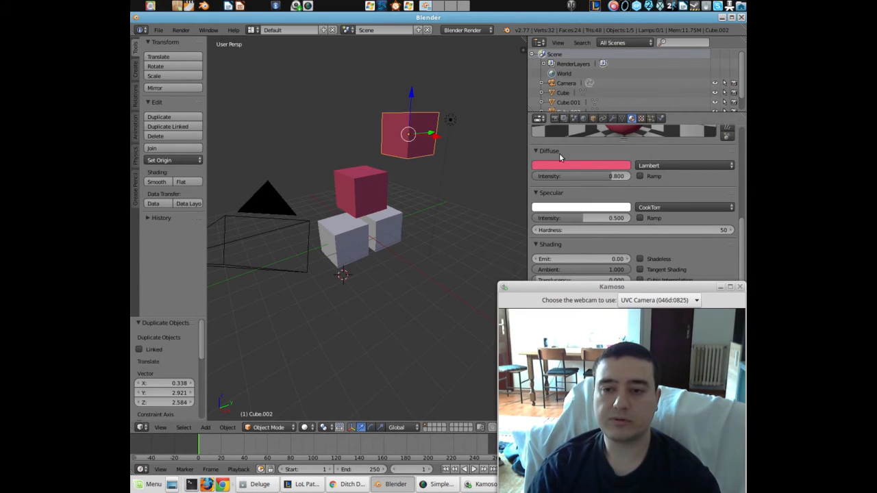
click(567, 166)
mouse_move(553, 93)
mouse_down()
mouse_move(543, 57)
mouse_move(541, 66)
mouse_move(574, 70)
mouse_move(589, 89)
mouse_move(559, 76)
mouse_move(566, 64)
mouse_up()
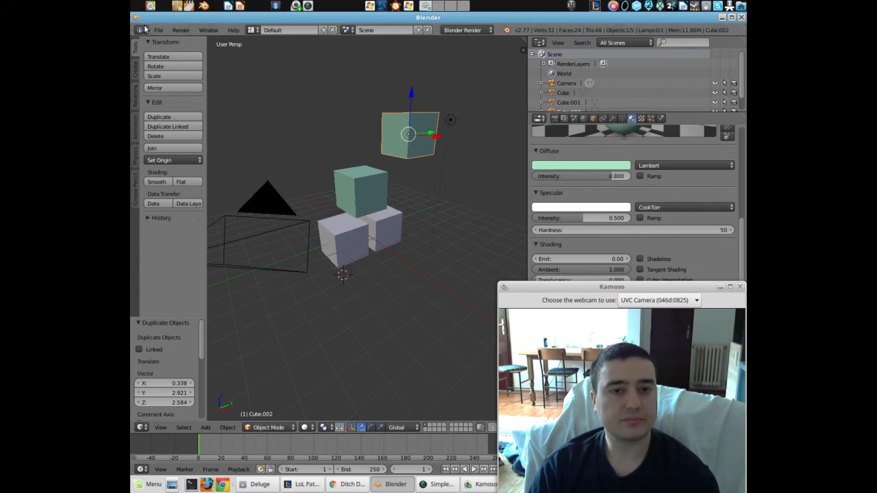
Step: Examine the Window key bindings in the Input section of the user preferences
click(163, 31)
click(190, 136)
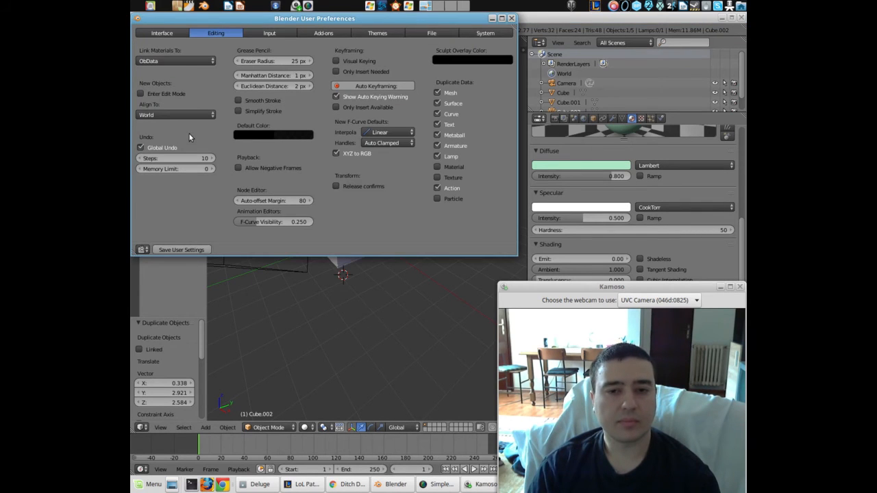
click(270, 33)
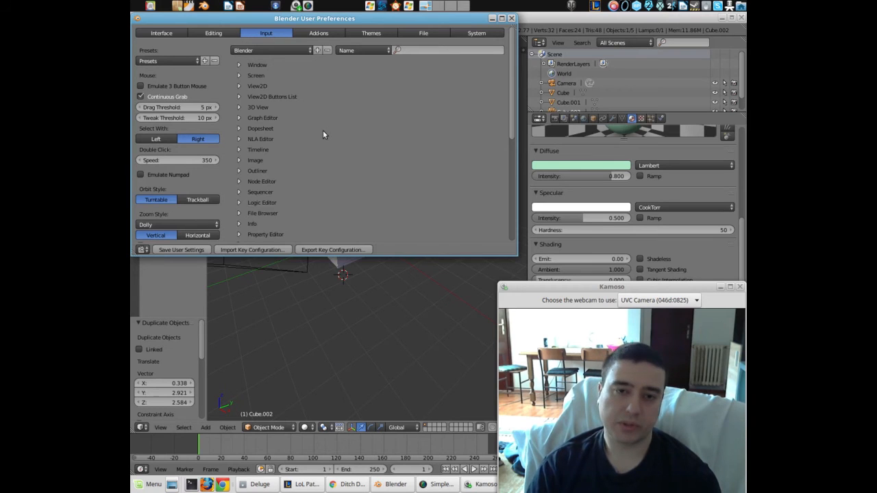
click(238, 65)
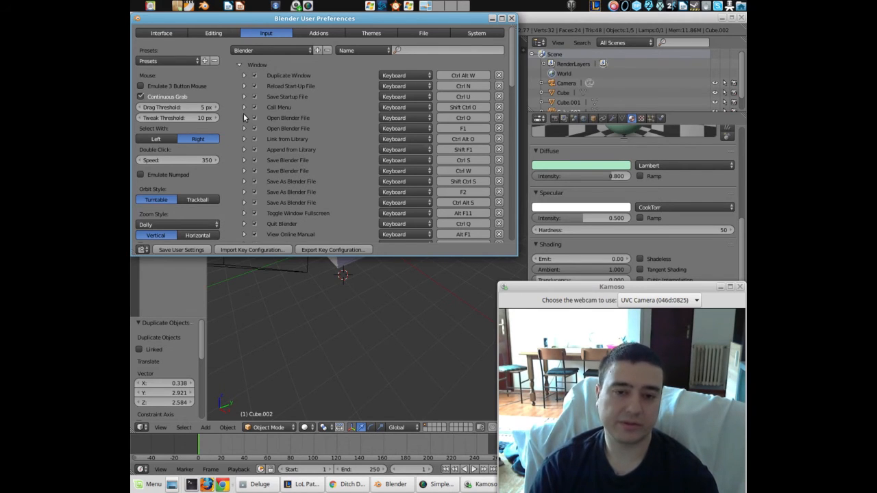
scroll(243, 116, down, 3)
scroll(244, 116, down, 1)
scroll(321, 122, up, 5)
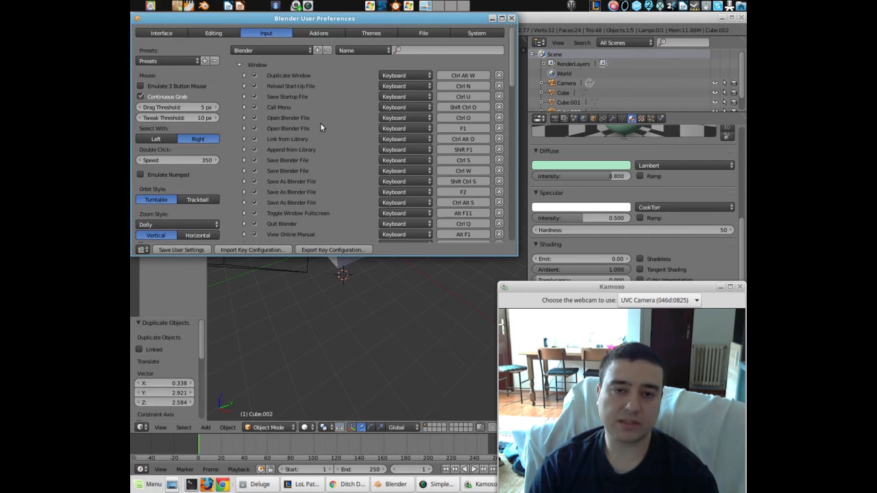
click(240, 65)
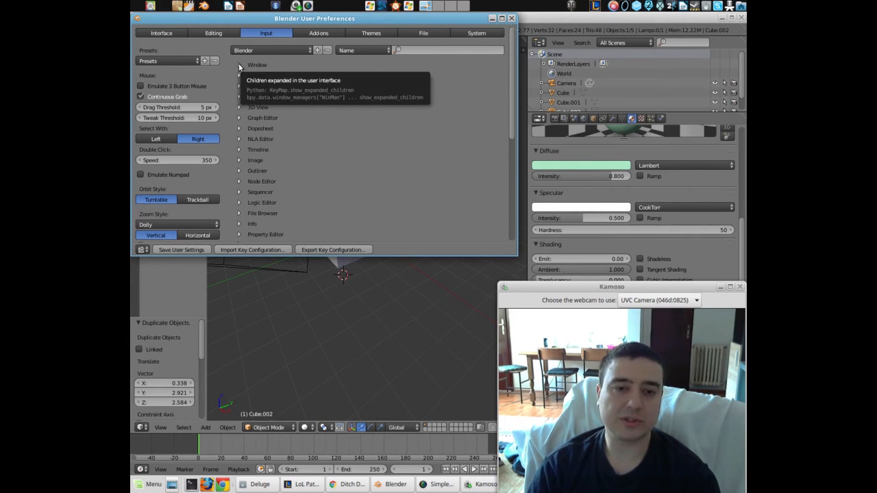
Step: Enable the 3D View: Math Vis (Console) add-on in the user preferences
click(369, 33)
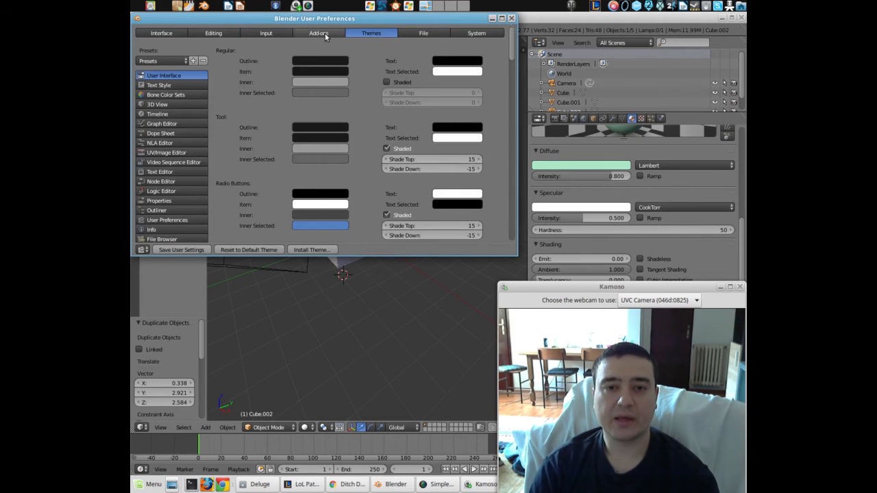
click(326, 34)
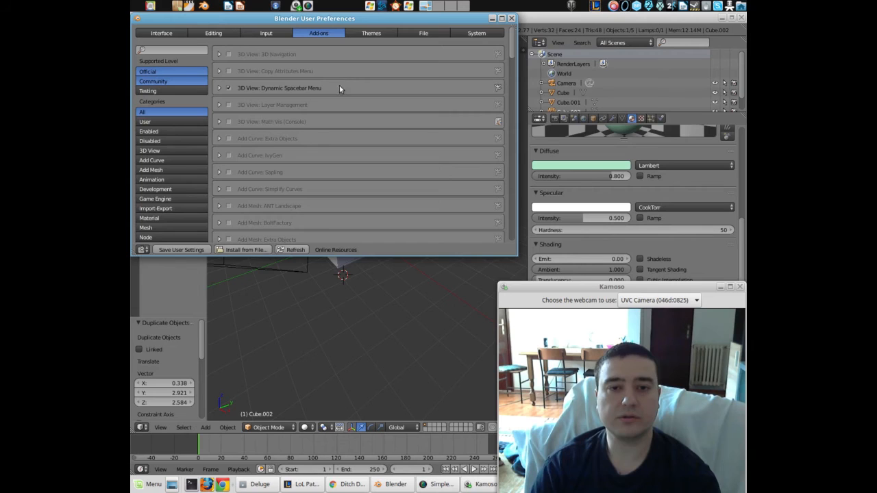
click(229, 122)
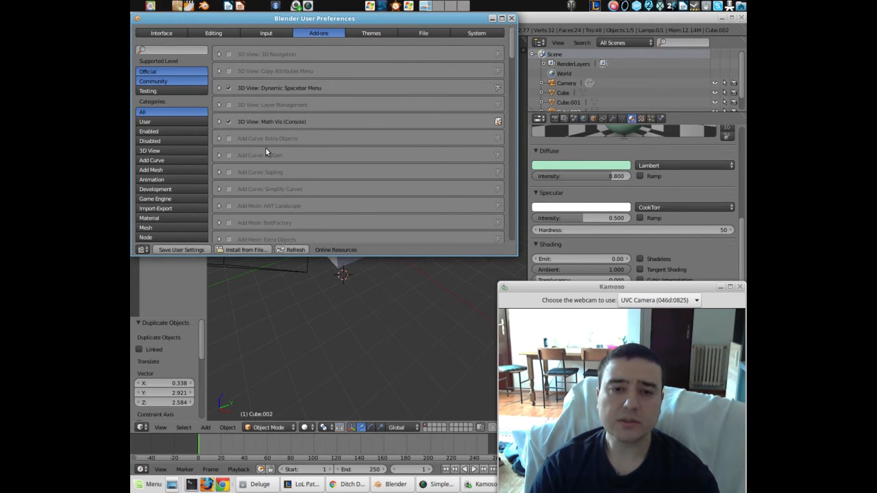
Step: Enable the Add Curve add-ons Extra Objects, IvyGen and Sapling
click(229, 139)
click(229, 156)
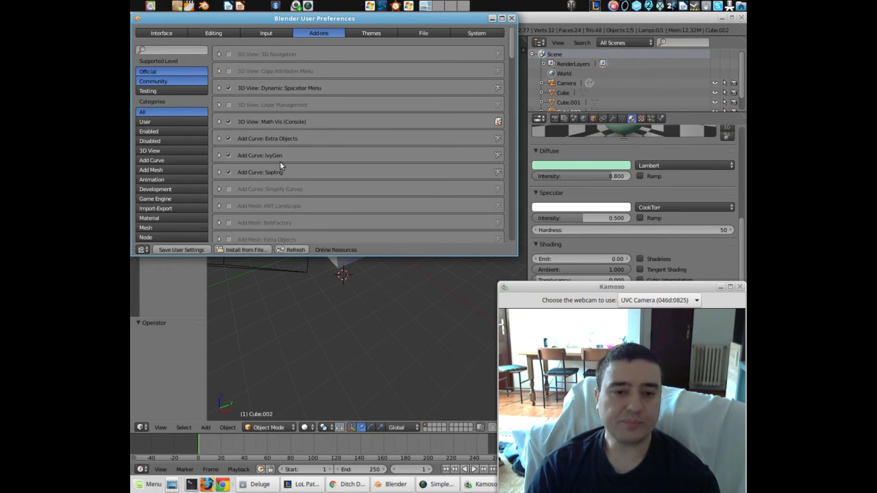
Step: Install the add-on file parent_empty_addon.py from the Desktop folder and enable Object: Parent to Empty
click(233, 250)
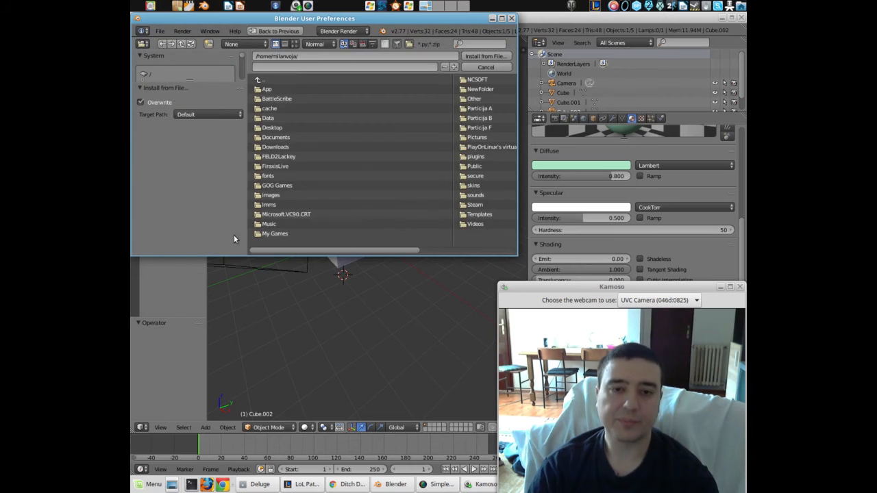
click(258, 80)
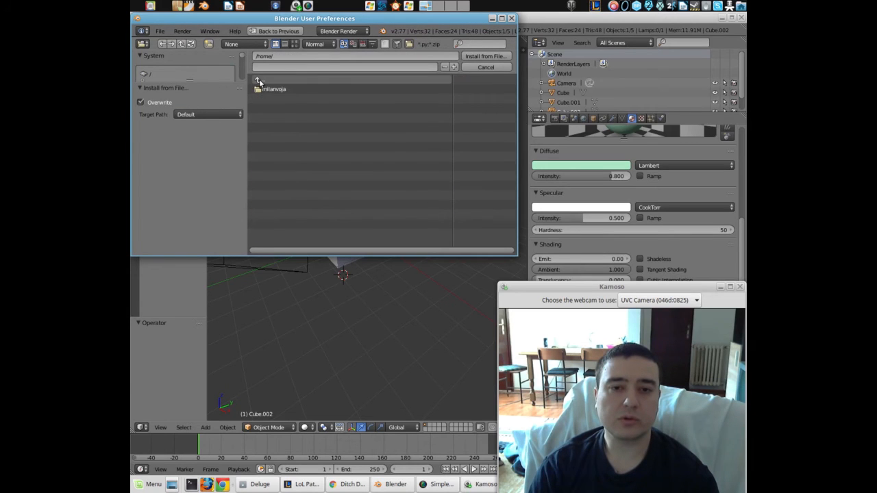
click(258, 80)
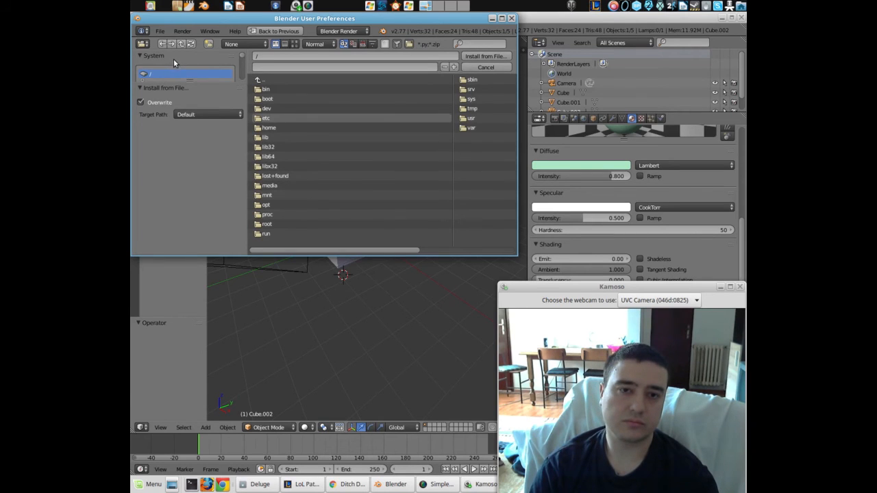
click(163, 43)
click(285, 90)
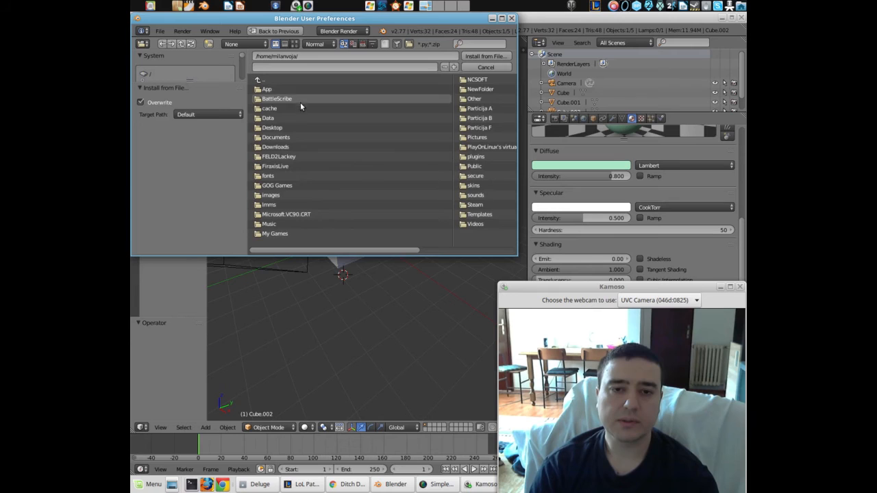
click(289, 128)
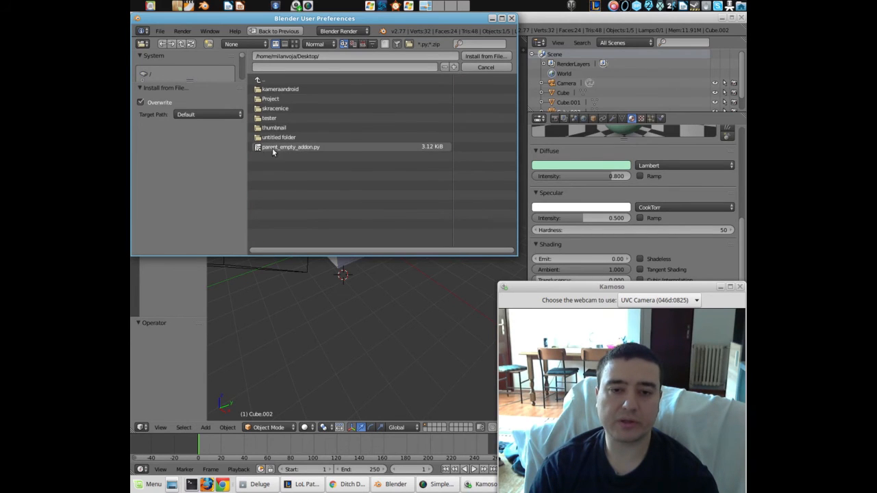
click(294, 147)
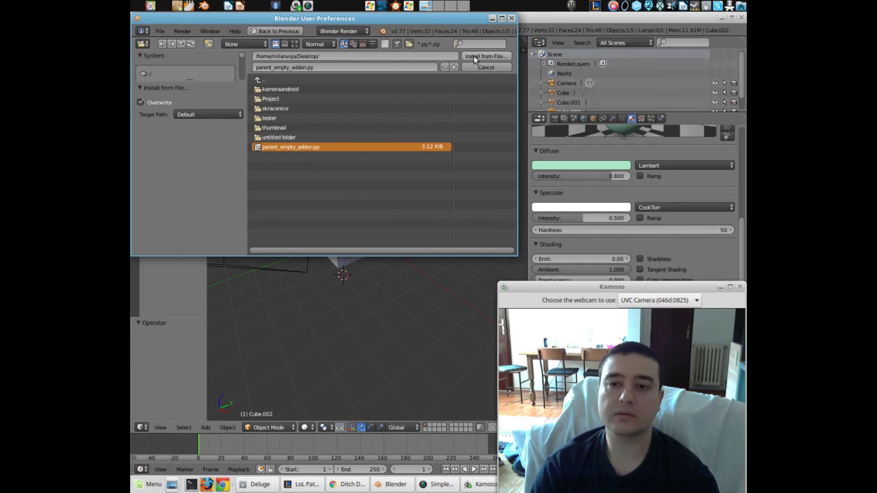
double_click(417, 151)
click(229, 54)
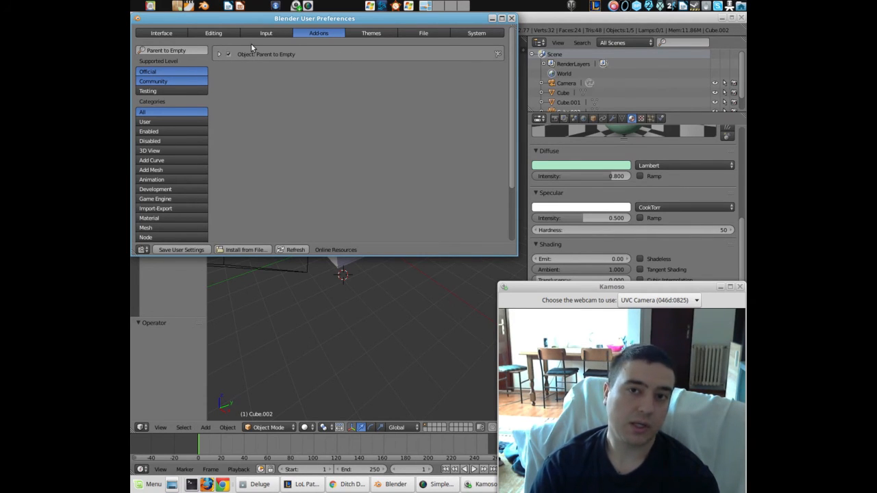
Step: Try the interface theme presets Back To Black, Blender 24X, Elsyiun and Flatty Light one after another
click(369, 34)
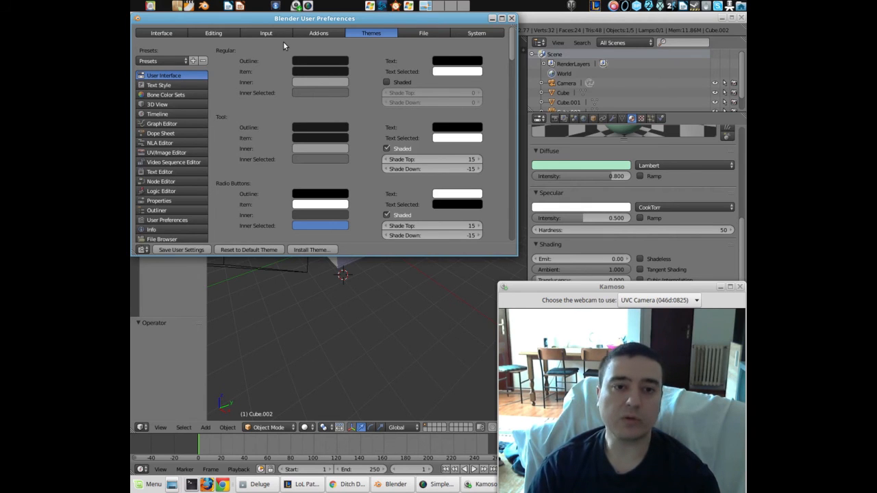
click(156, 62)
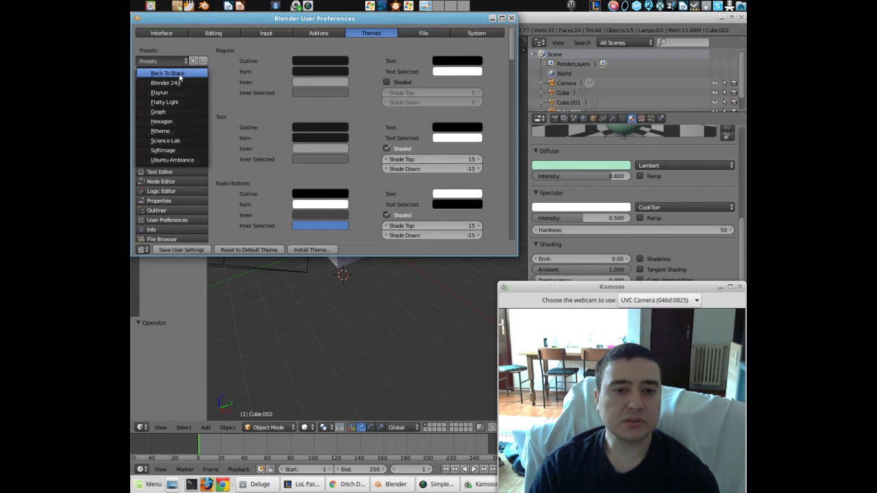
click(168, 74)
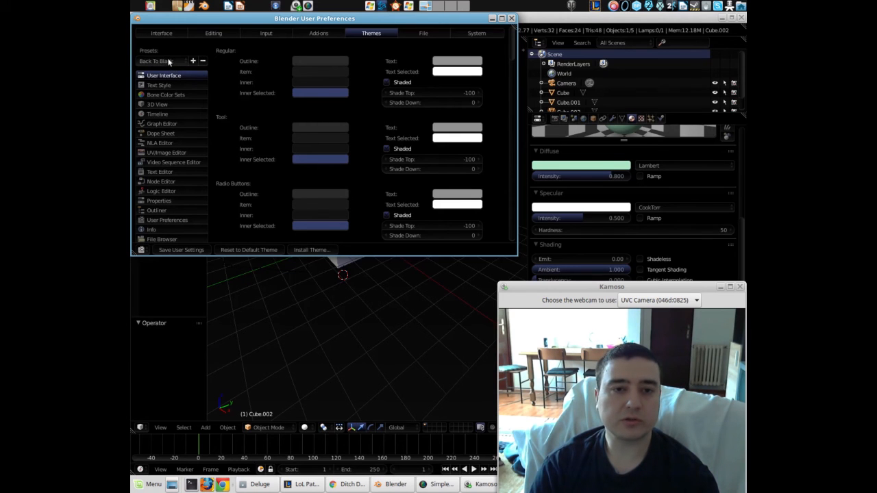
click(168, 62)
click(171, 82)
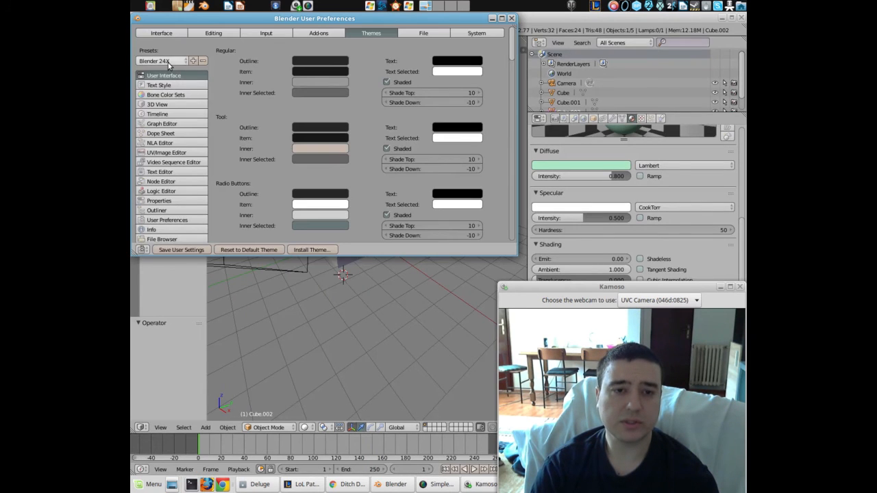
click(168, 62)
click(169, 73)
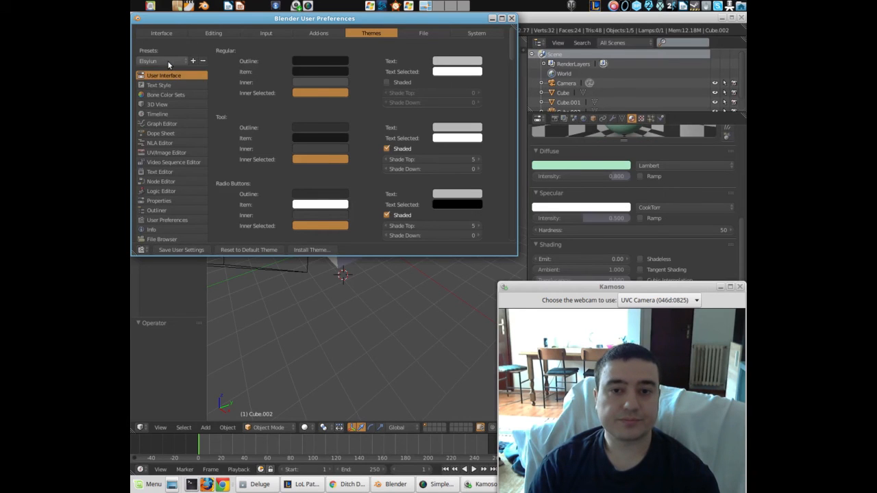
click(169, 62)
click(175, 101)
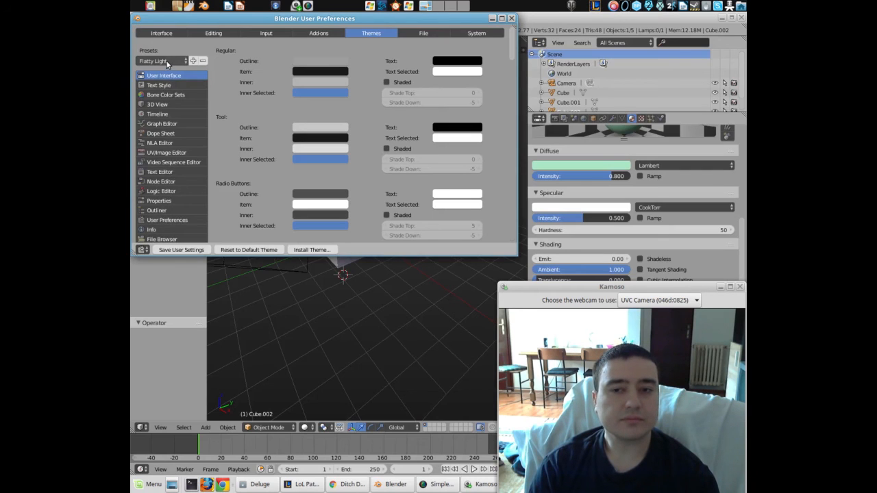
Step: Try further theme presets, including Graph and Blender 24X, and reset the interface to the default theme
click(167, 63)
click(175, 122)
click(165, 63)
click(174, 112)
click(170, 61)
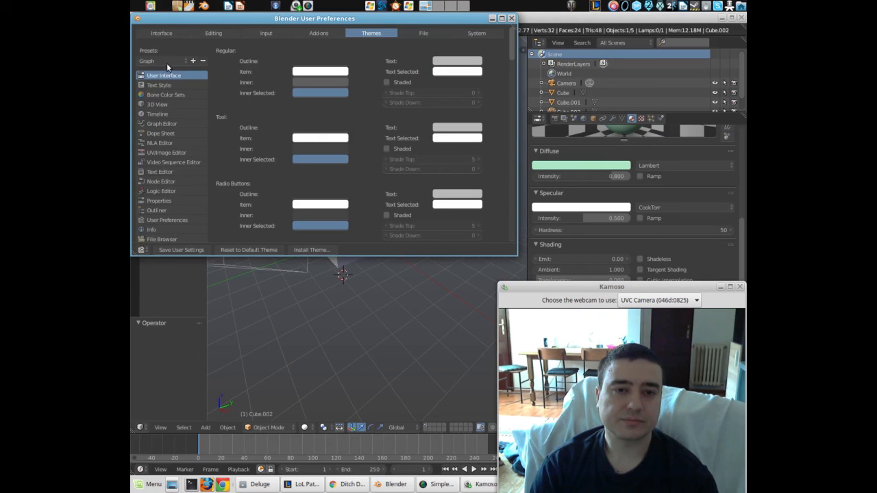
click(175, 122)
click(172, 63)
click(182, 140)
click(171, 61)
click(178, 152)
click(171, 61)
click(173, 91)
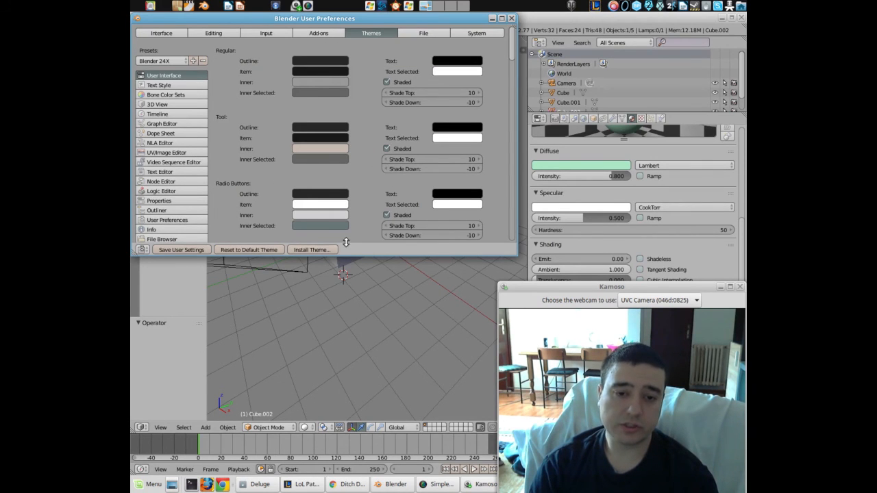
click(248, 249)
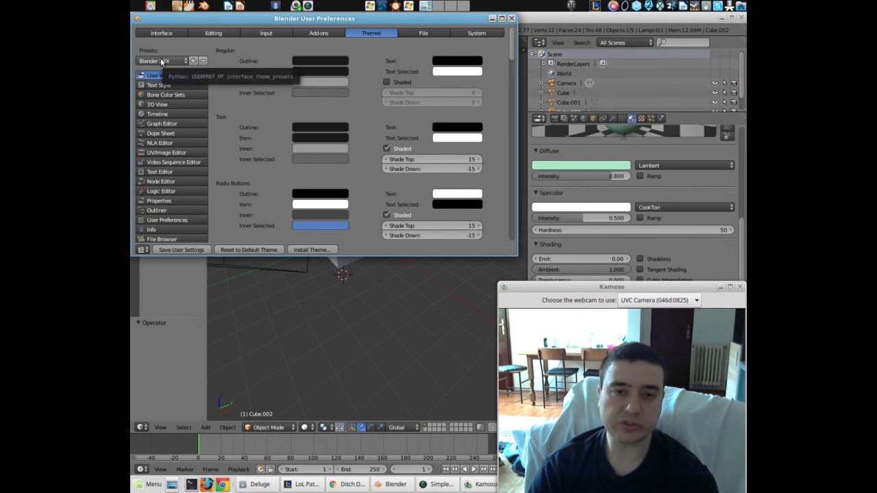
Step: Review the File and System preferences and choose CPU as the compute device
click(418, 32)
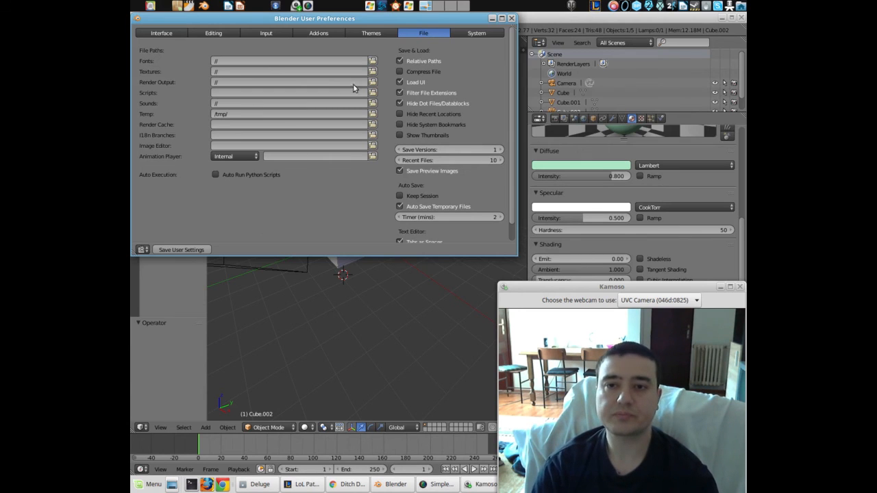
click(465, 34)
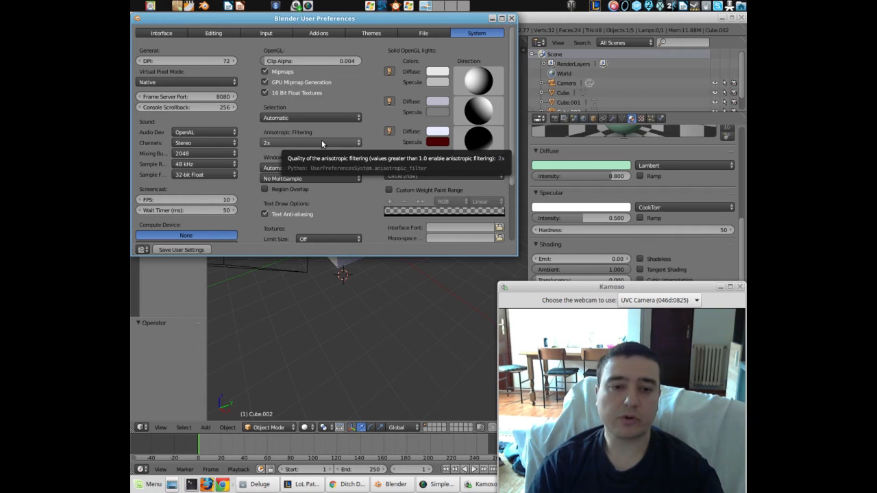
scroll(321, 140, down, 3)
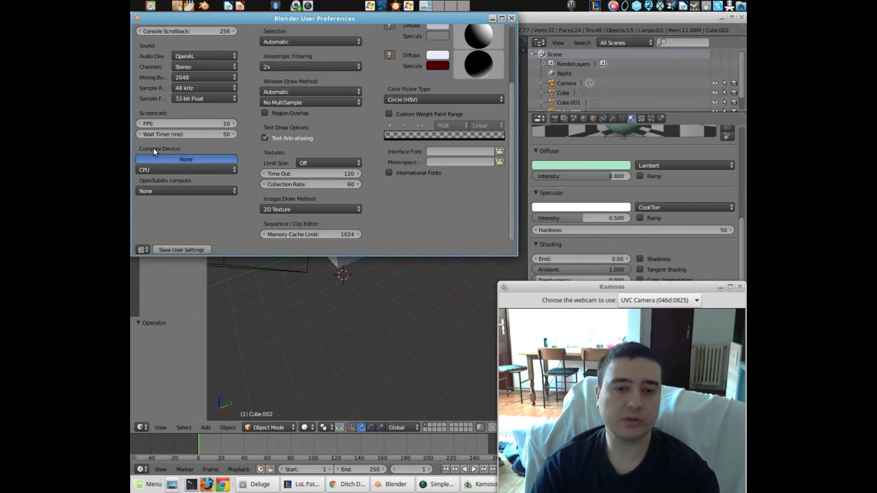
click(184, 168)
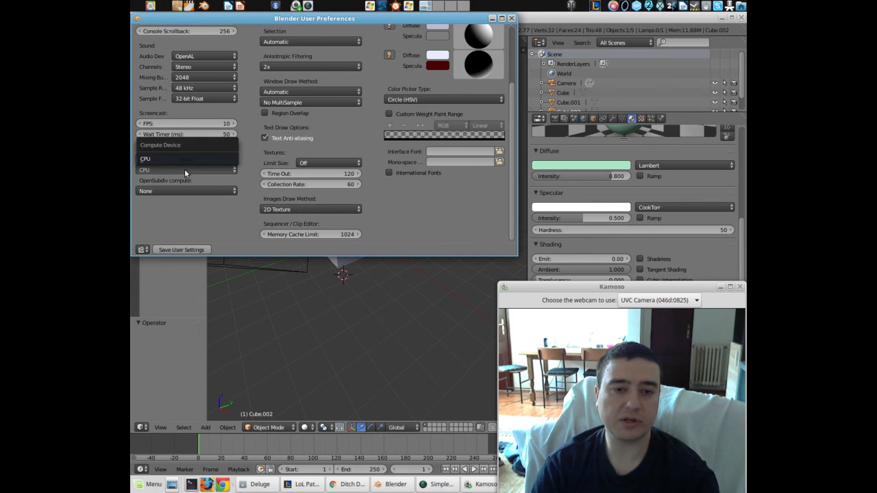
click(163, 161)
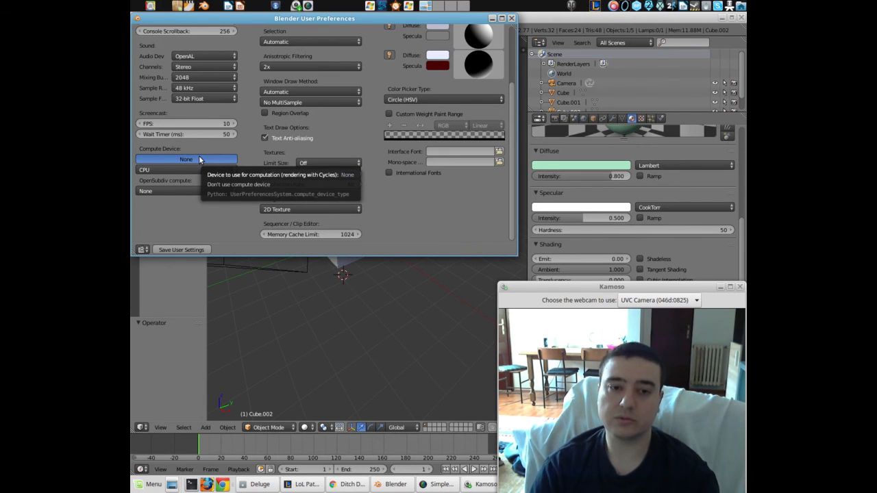
Step: Set OpenSubdiv compute to CPU in the System preferences and close the user preferences
click(177, 191)
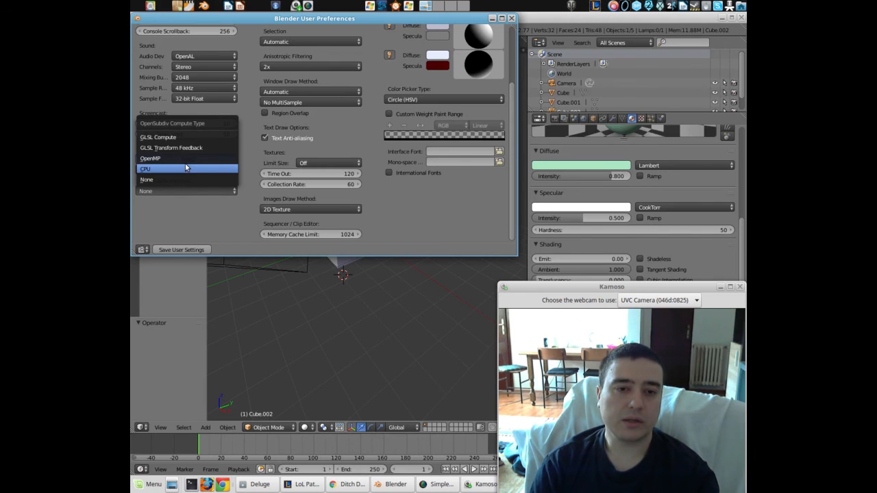
click(198, 169)
scroll(235, 217, up, 2)
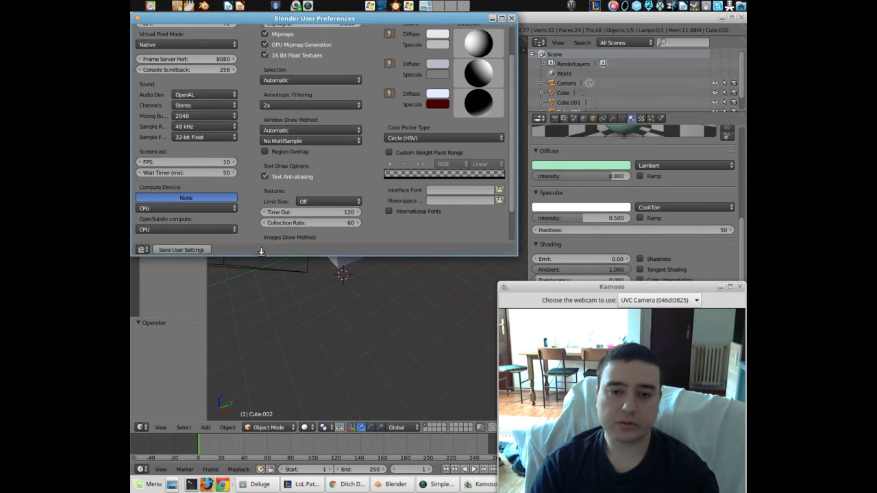
scroll(249, 215, up, 2)
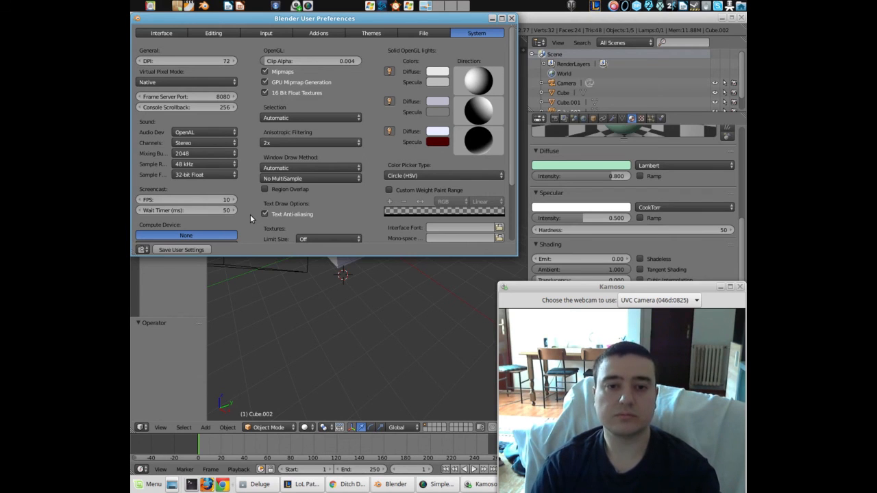
click(511, 18)
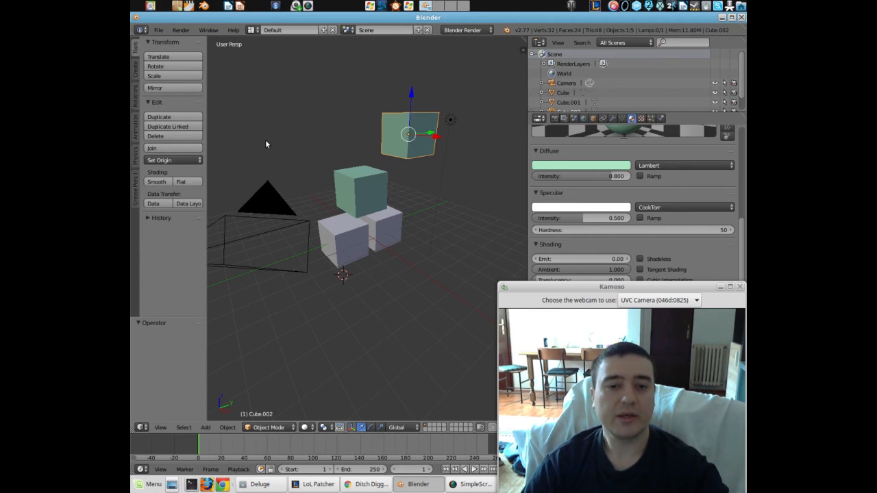
Step: Display the available file commands
click(159, 31)
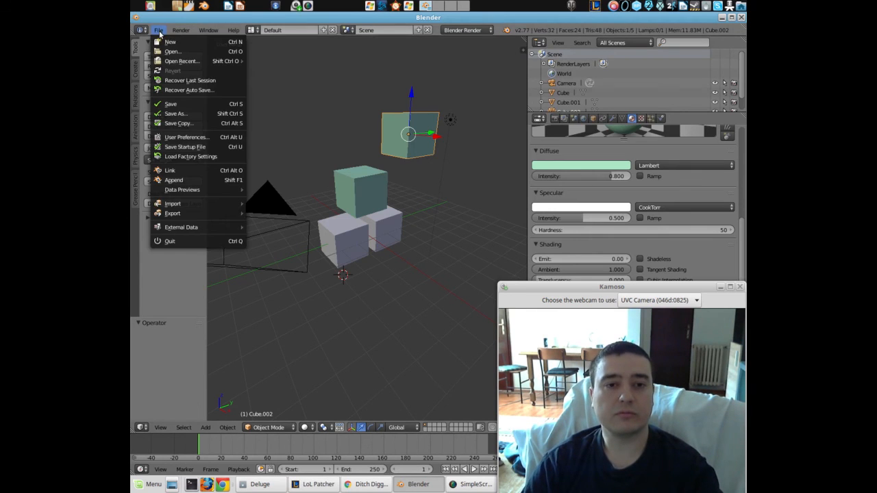